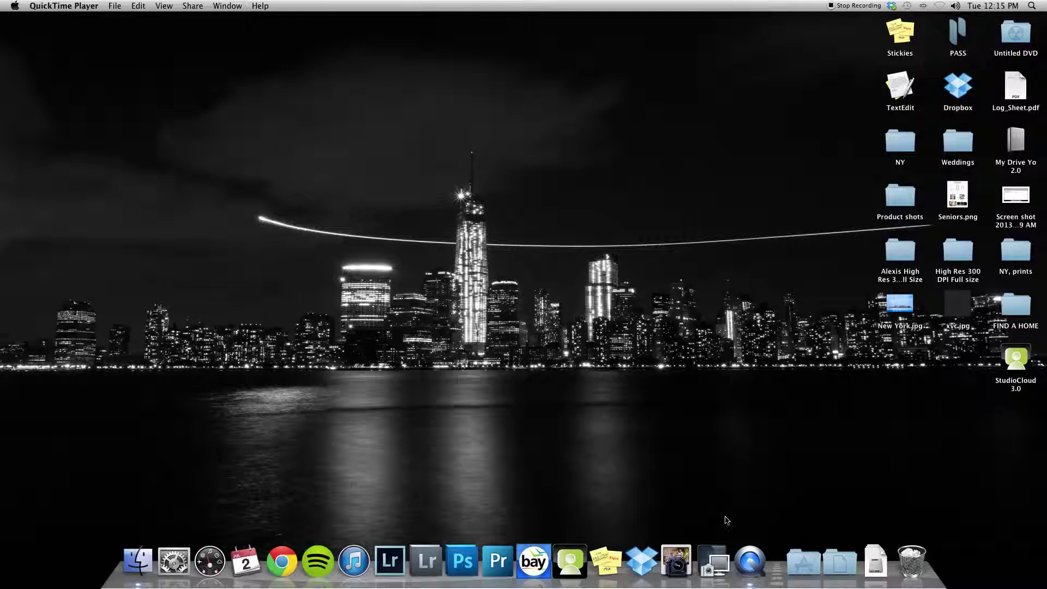
Step: Launch EOS Utility, cancel the Dropbox prompt, and open the EOS 6D remote shooting panel, moved aside
{"action": "left_click", "coordinate": [713, 561]}
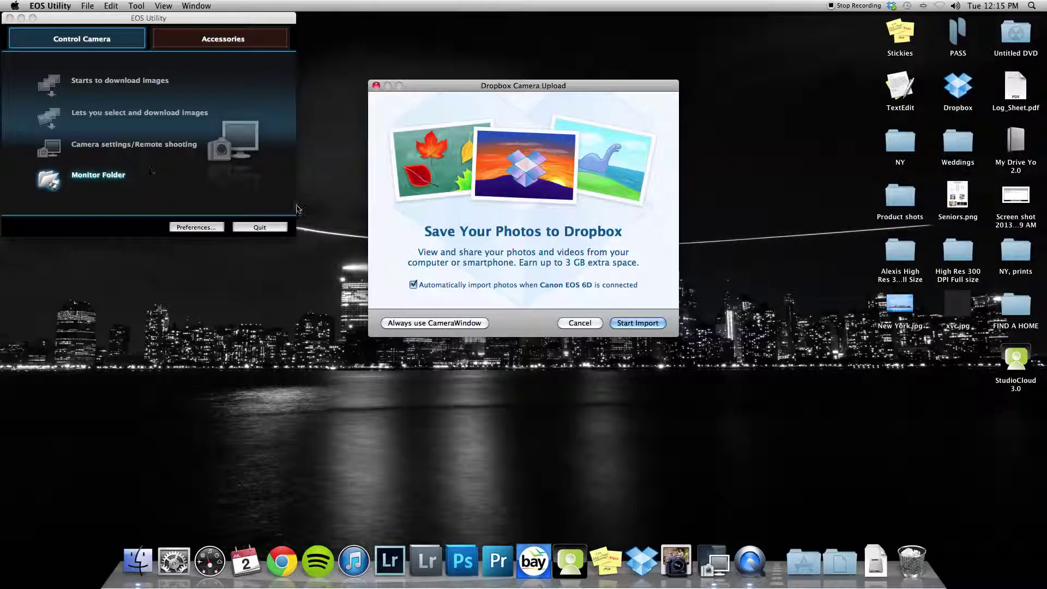
{"action": "left_click", "coordinate": [579, 323]}
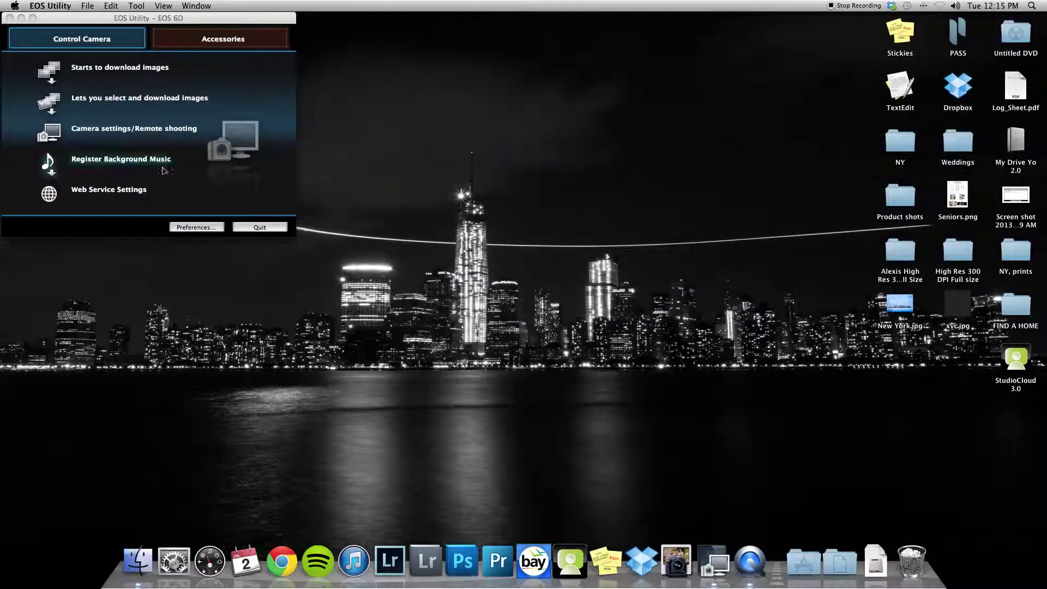
{"action": "left_click", "coordinate": [82, 134]}
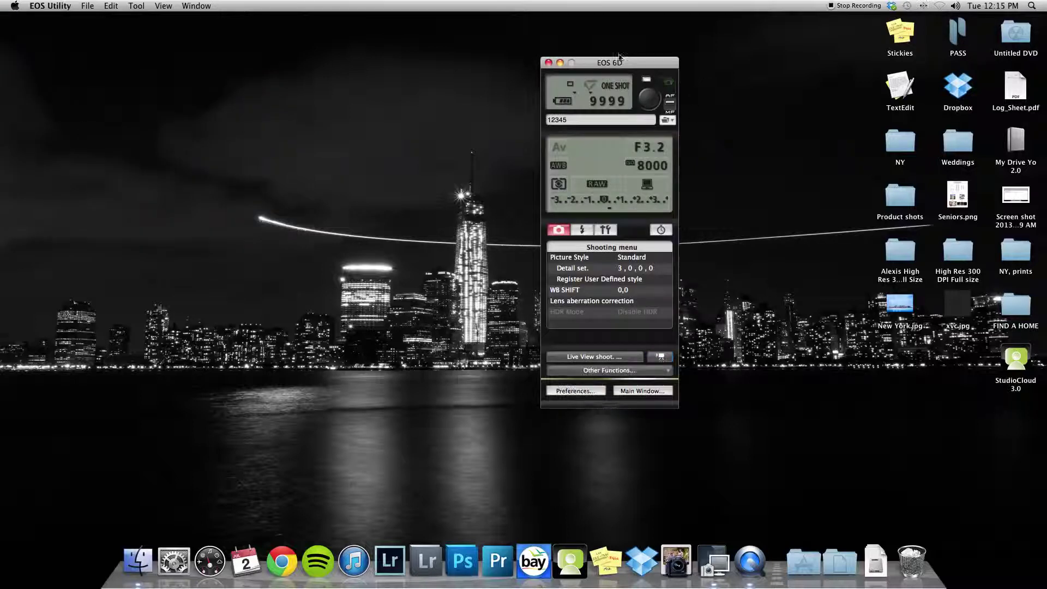
{"action": "left_click_drag", "start_coordinate": [637, 66], "coordinate": [662, 105]}
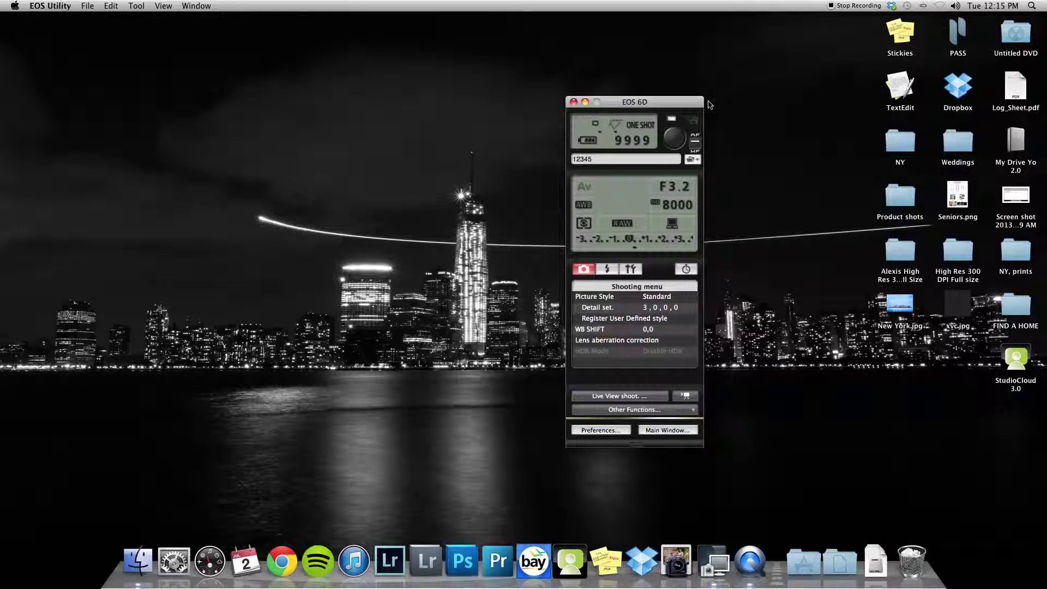
{"action": "left_click_drag", "start_coordinate": [676, 107], "coordinate": [715, 67]}
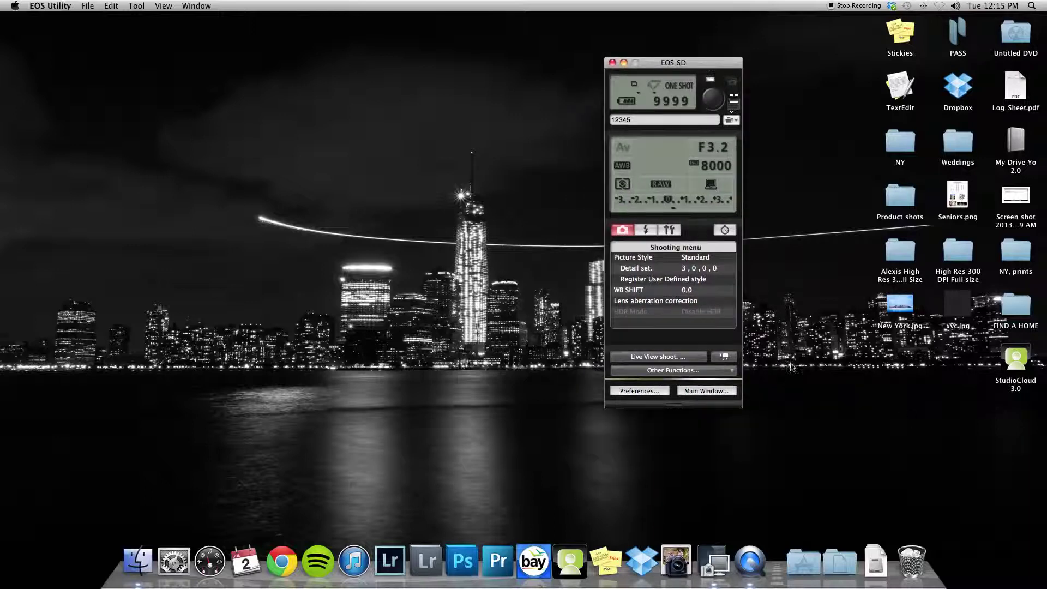
Step: Create a new desktop folder named 'test shoot_12345' and move it to the right
{"action": "right_click", "coordinate": [800, 386]}
{"action": "left_click", "coordinate": [829, 391]}
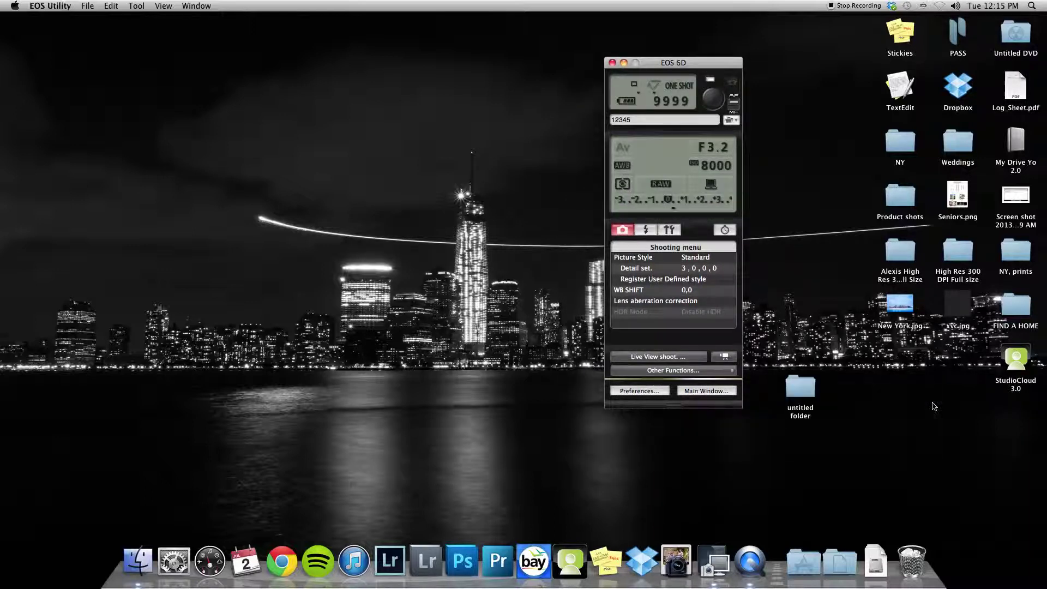
{"action": "left_click", "coordinate": [798, 412]}
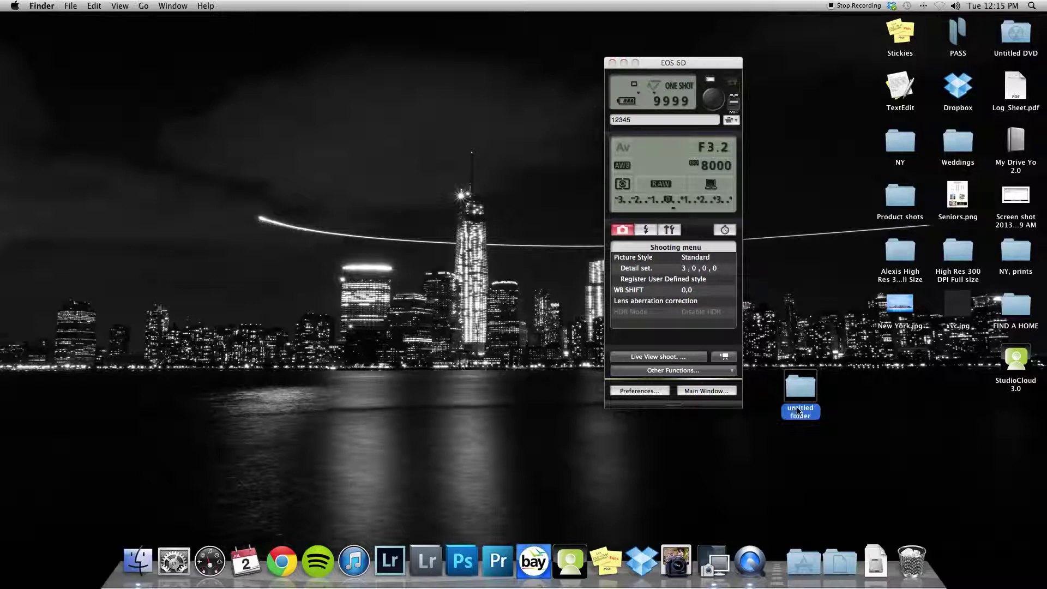
{"action": "key", "text": "Return"}
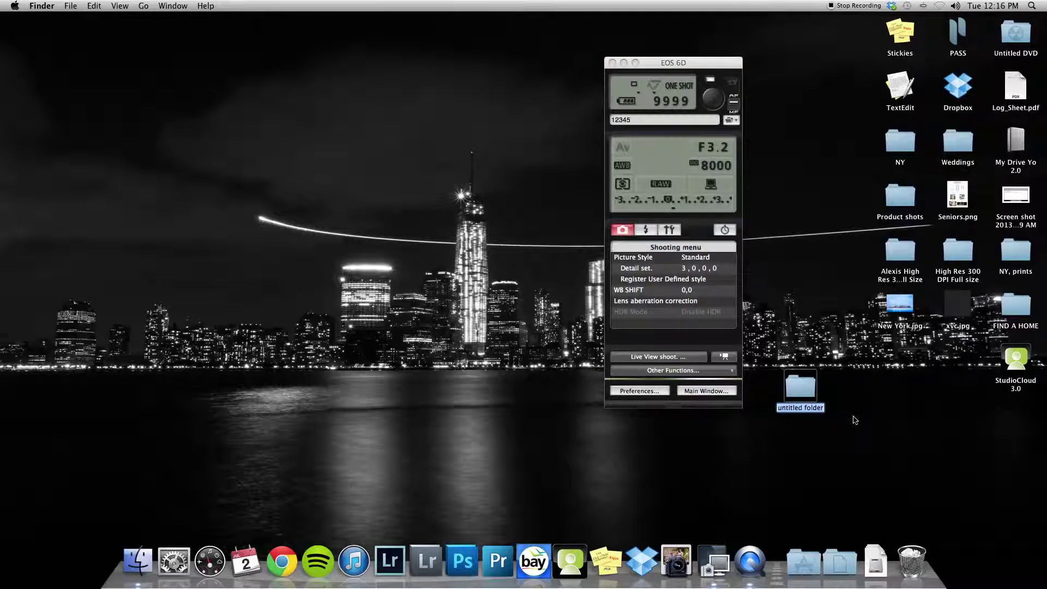
{"action": "type", "text": "test sh"}
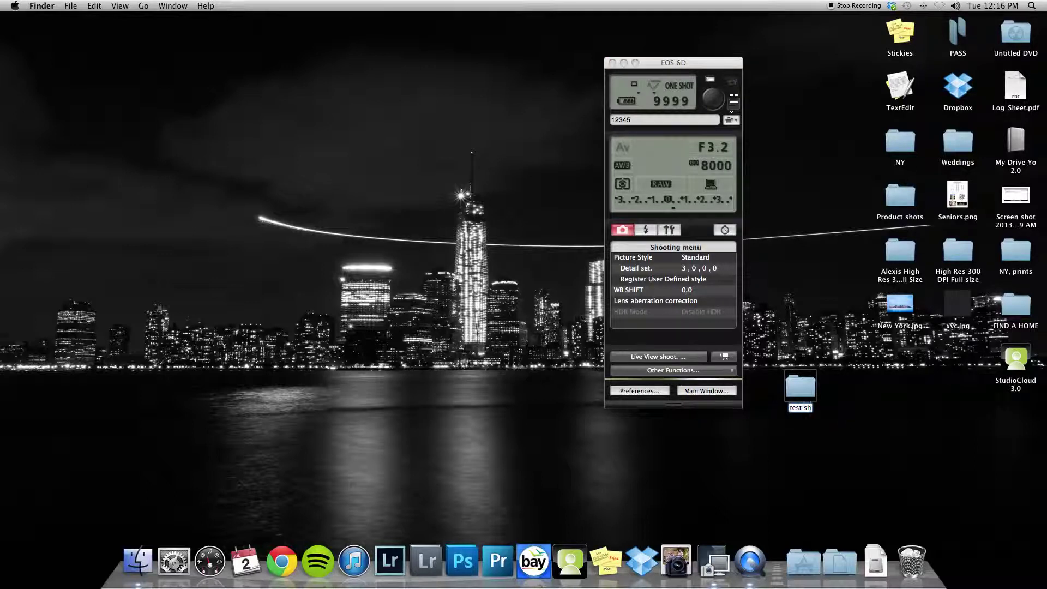
{"action": "type", "text": "oot_12345"}
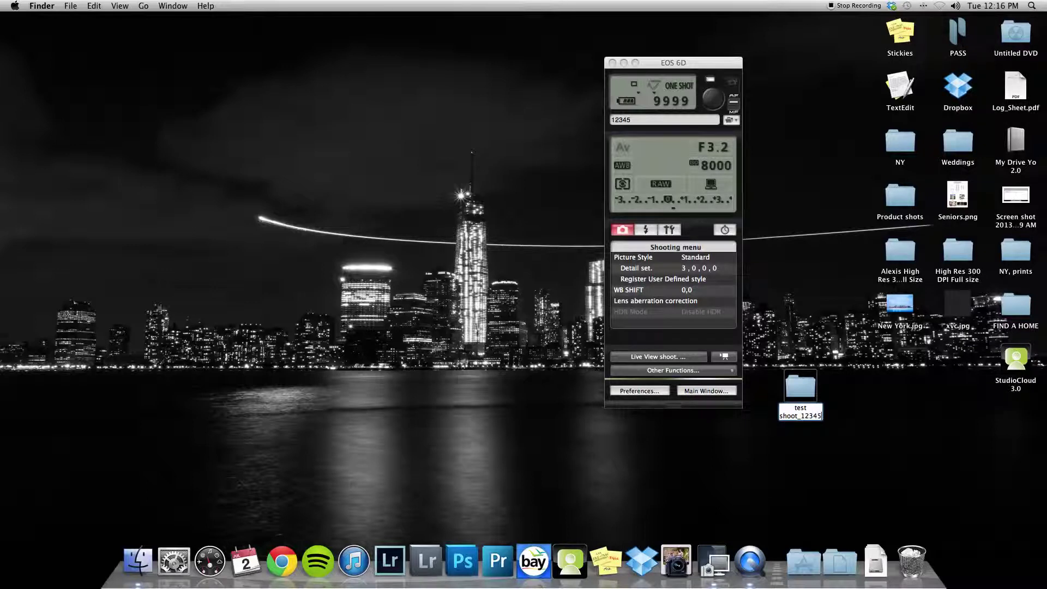
{"action": "key", "text": "Return"}
{"action": "left_click_drag", "start_coordinate": [808, 385], "coordinate": [914, 383]}
Step: Set the EOS 6D capture destination folder to Desktop > test shoot_12345 and save the settings
{"action": "left_click", "coordinate": [732, 120]}
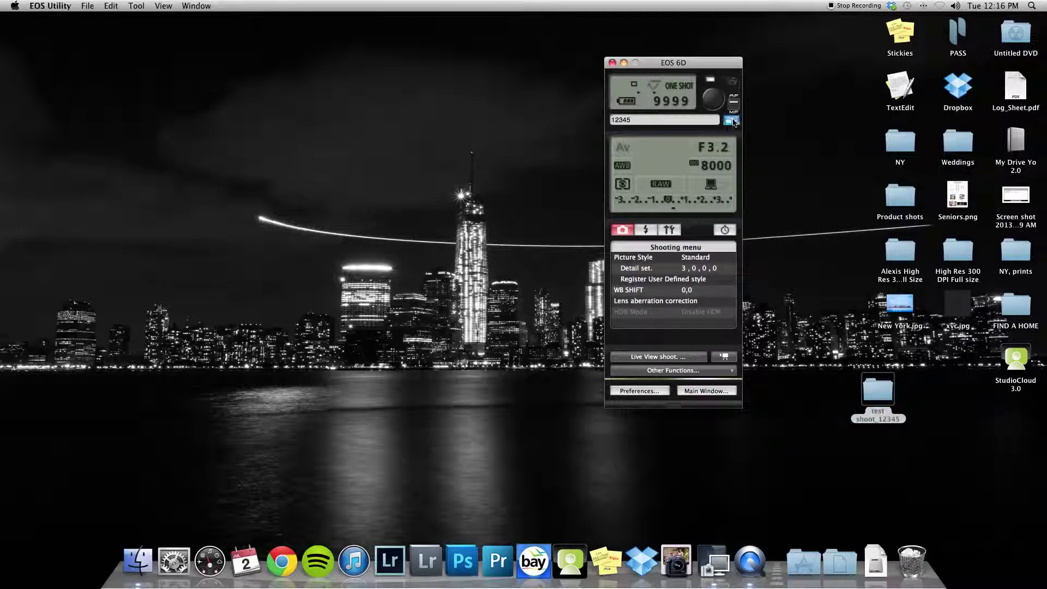
{"action": "left_click", "coordinate": [783, 167]}
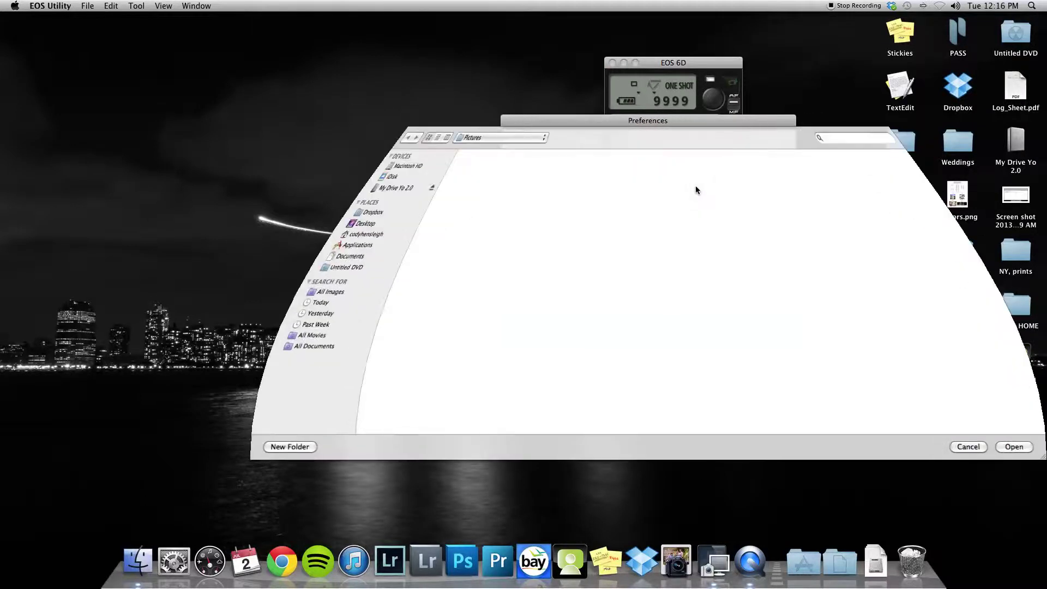
{"action": "left_click", "coordinate": [281, 224]}
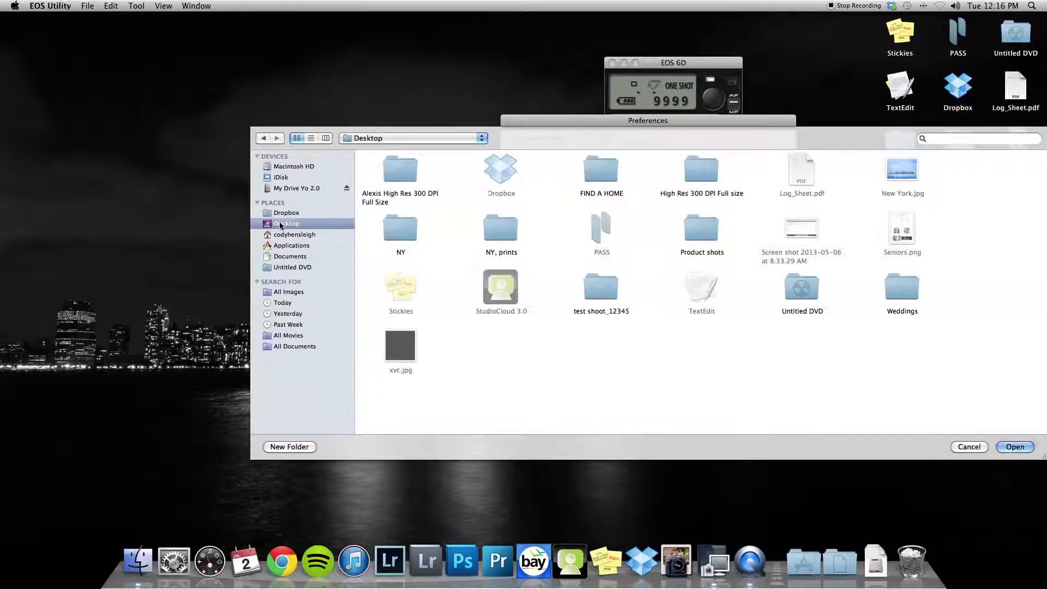
{"action": "left_click", "coordinate": [613, 306]}
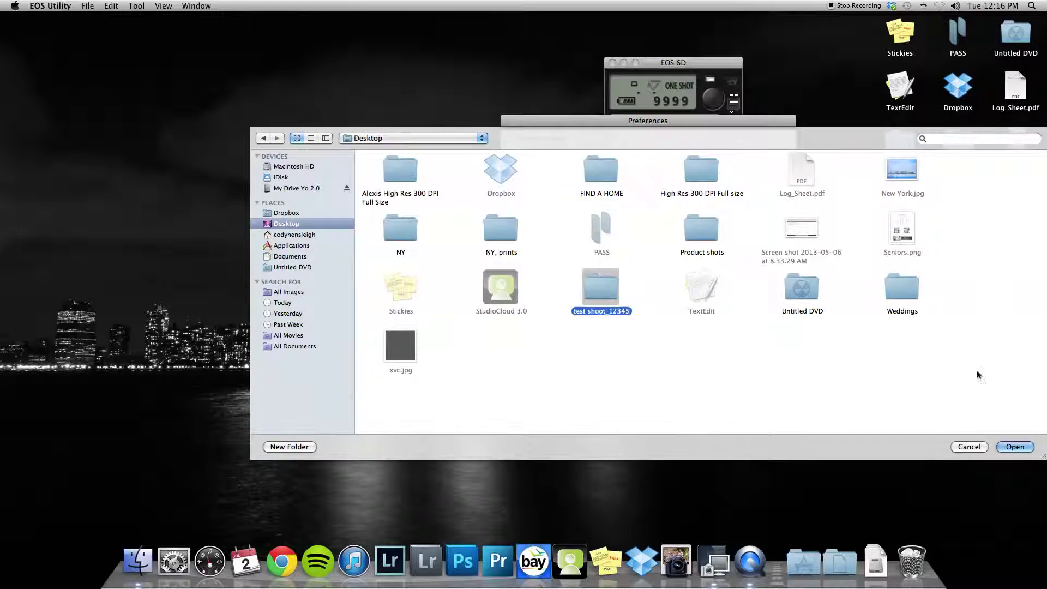
{"action": "left_click", "coordinate": [1015, 446]}
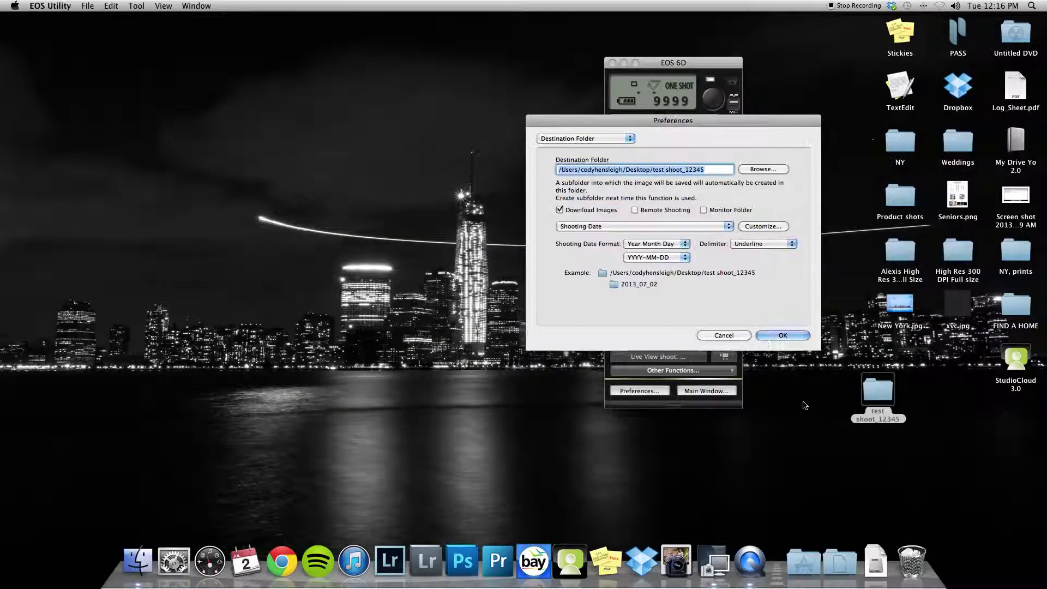
{"action": "left_click", "coordinate": [774, 335]}
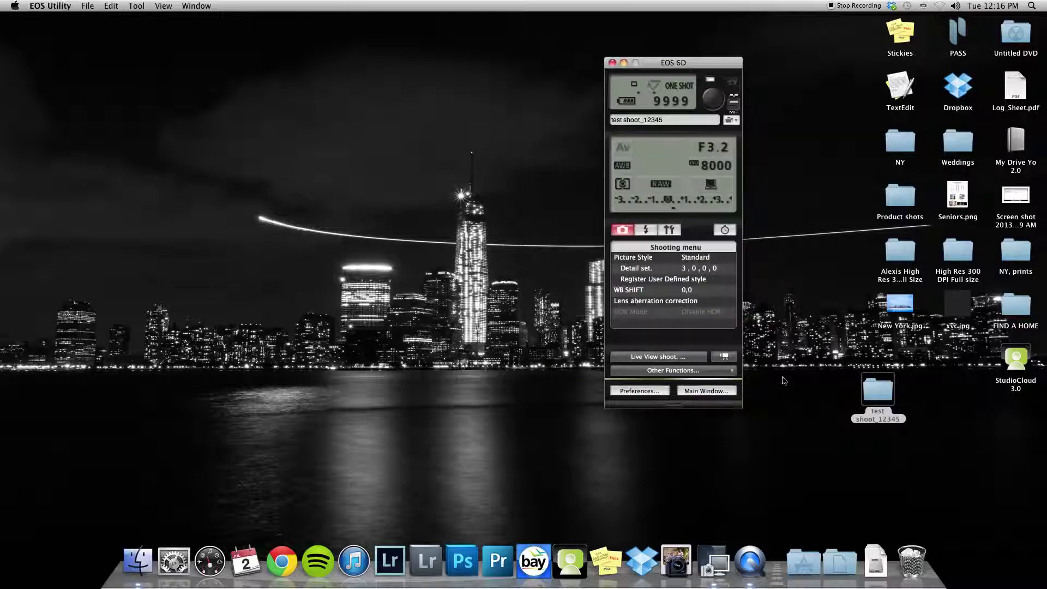
Step: Deselect the desktop folder and launch Lightroom 4 from the Dock
{"action": "left_click", "coordinate": [795, 406]}
{"action": "left_click", "coordinate": [798, 405]}
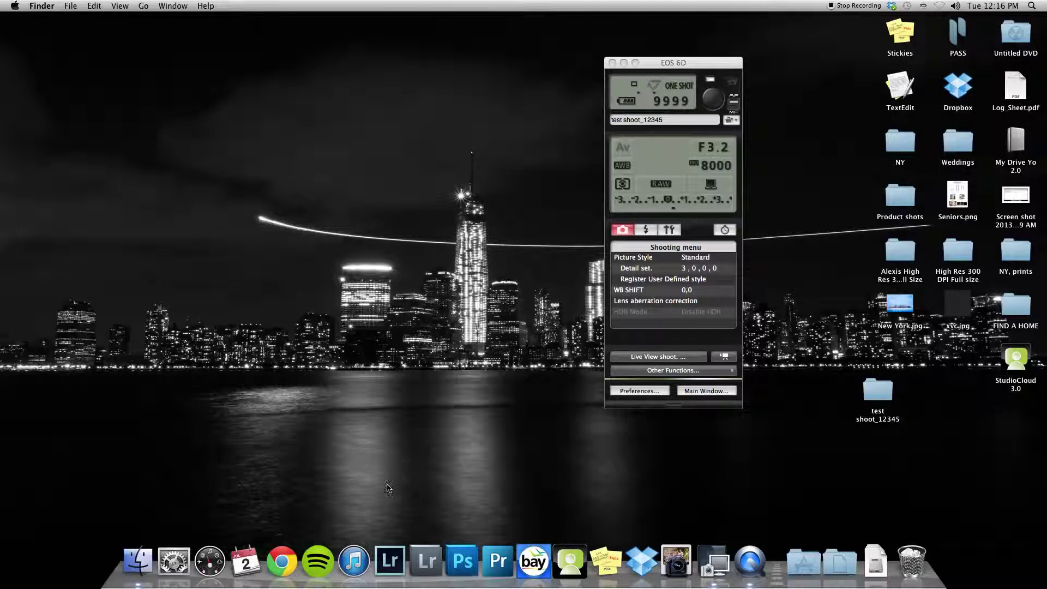
{"action": "left_click", "coordinate": [389, 549]}
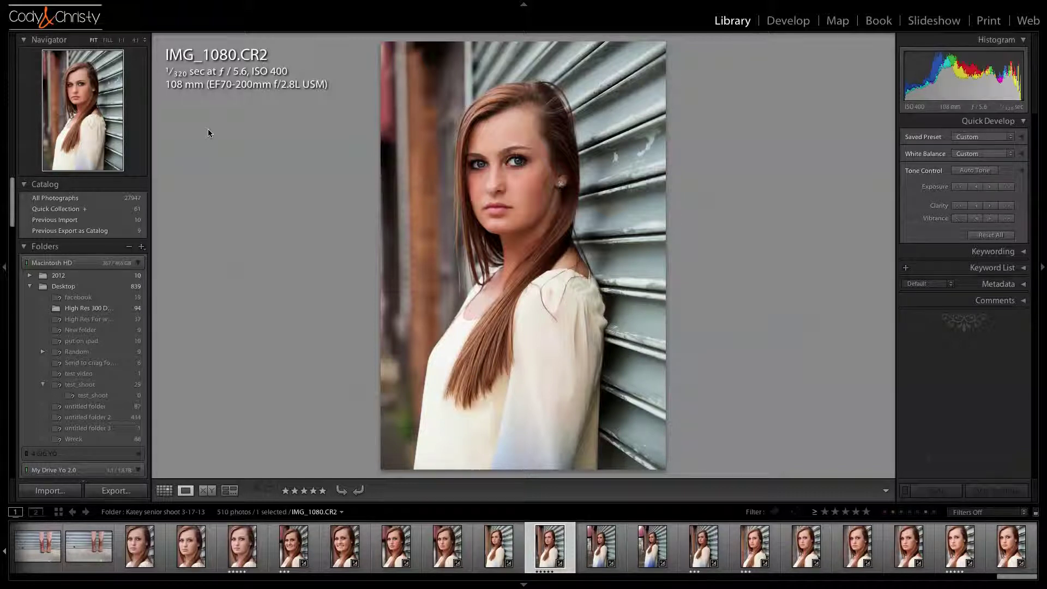
Step: In Auto Import Settings, set both the Watched Folder and Move to folder to test shoot_12345
{"action": "left_click", "coordinate": [86, 5]}
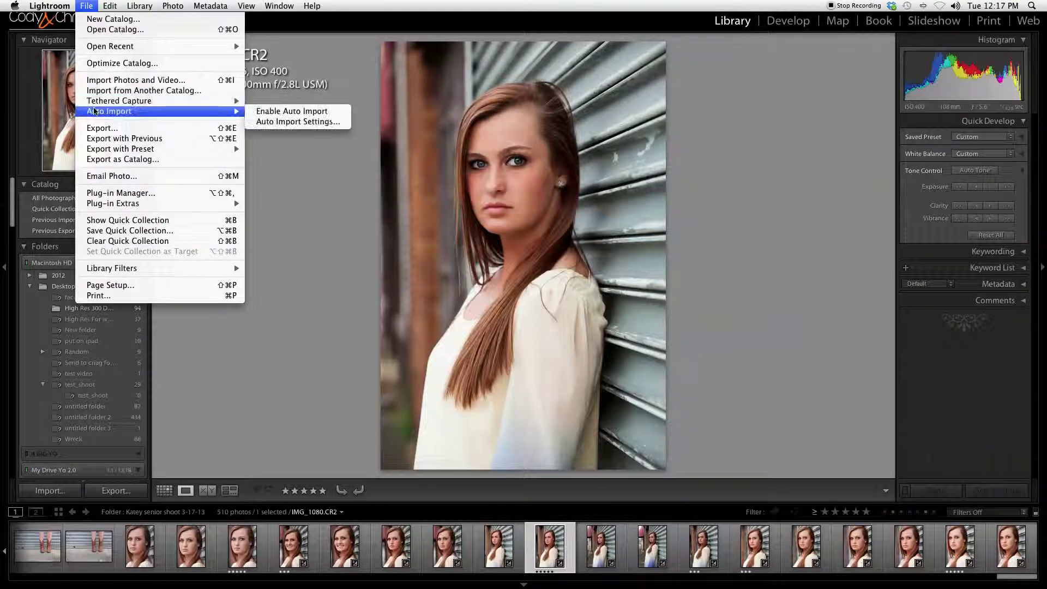
{"action": "left_click", "coordinate": [260, 122]}
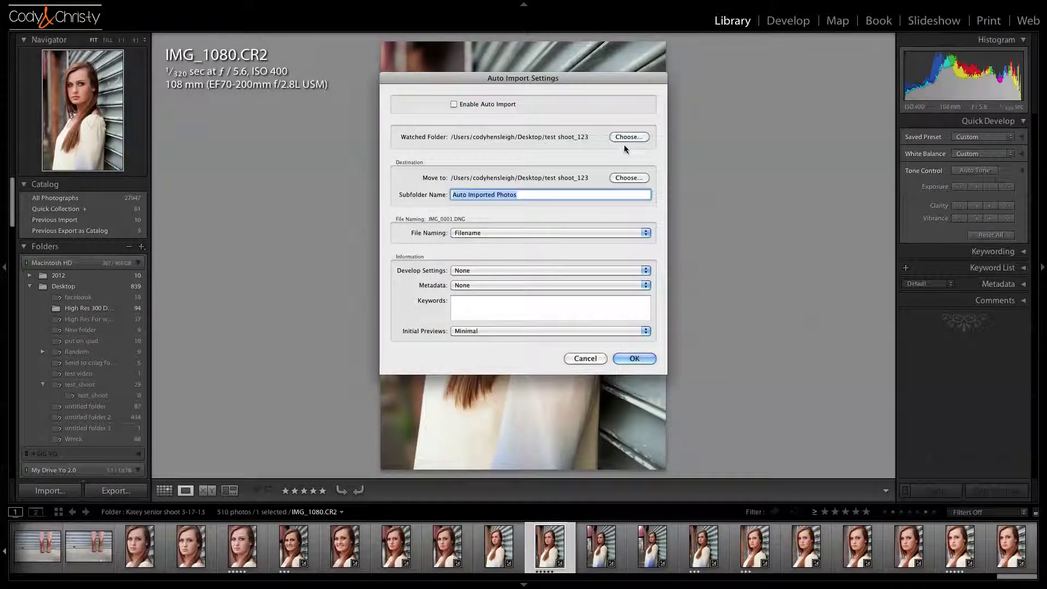
{"action": "left_click", "coordinate": [623, 142]}
{"action": "left_click", "coordinate": [648, 283]}
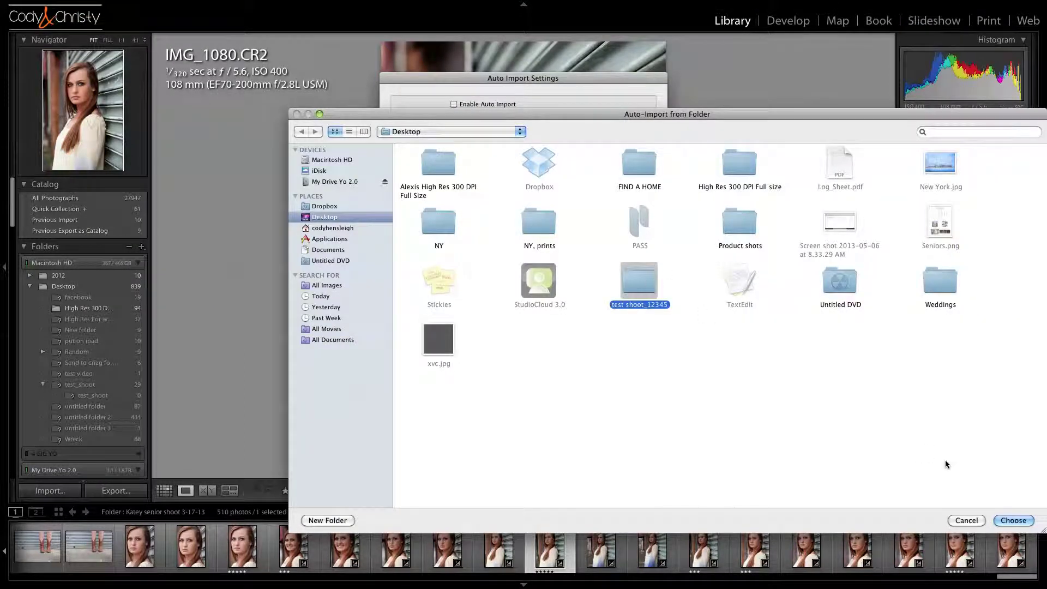
{"action": "left_click", "coordinate": [1013, 520]}
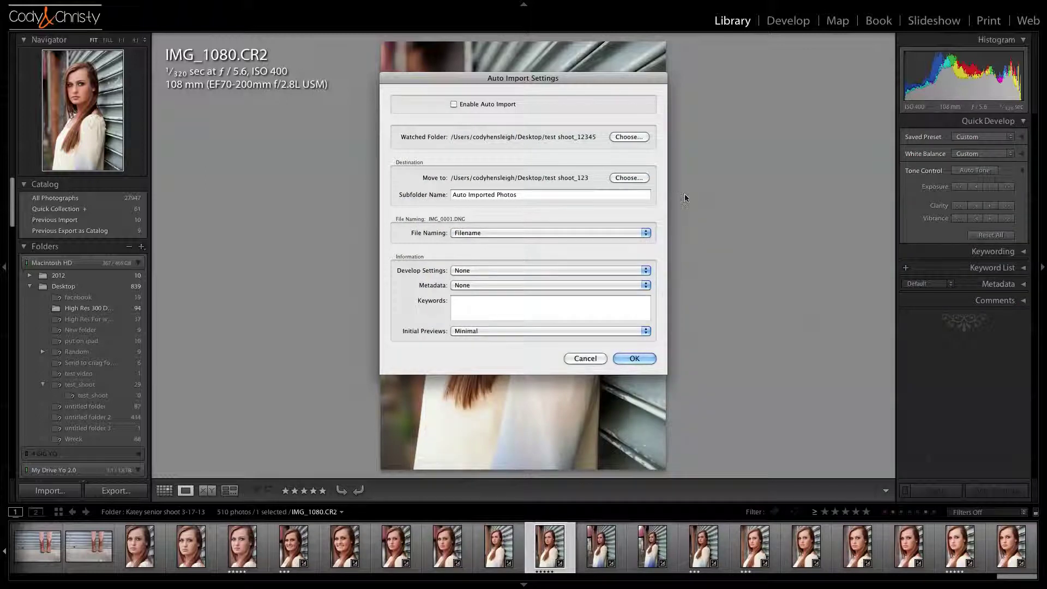
{"action": "left_click", "coordinate": [623, 178]}
{"action": "left_click", "coordinate": [654, 282]}
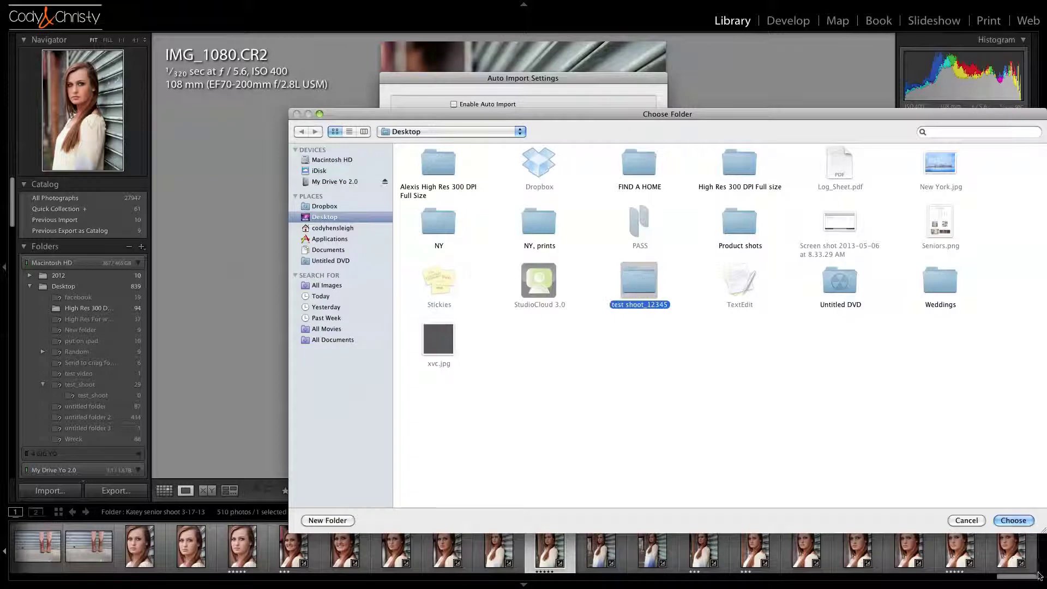
{"action": "left_click", "coordinate": [1014, 520]}
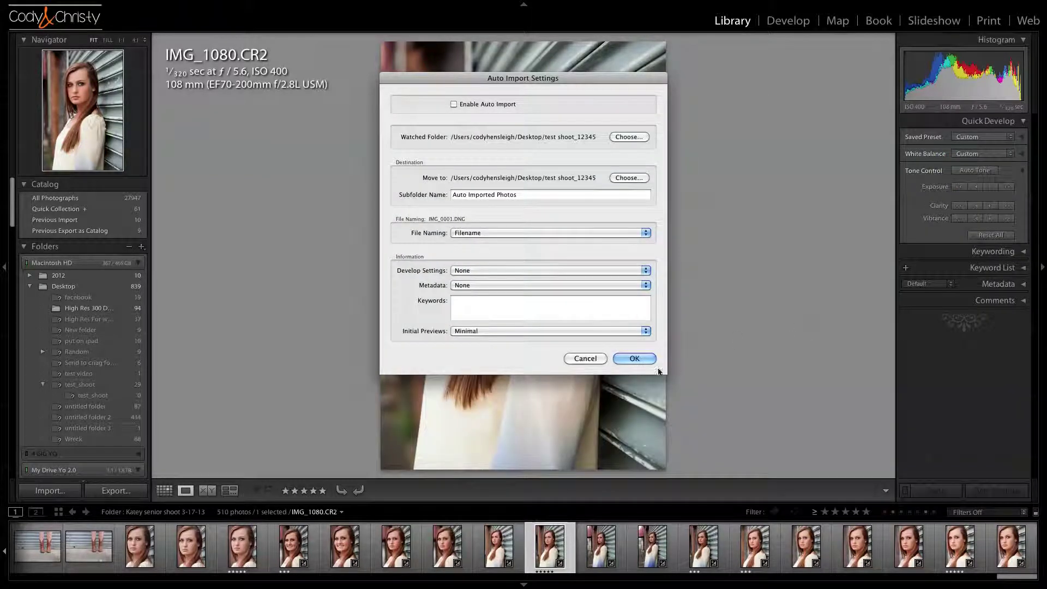
{"action": "left_click", "coordinate": [632, 358]}
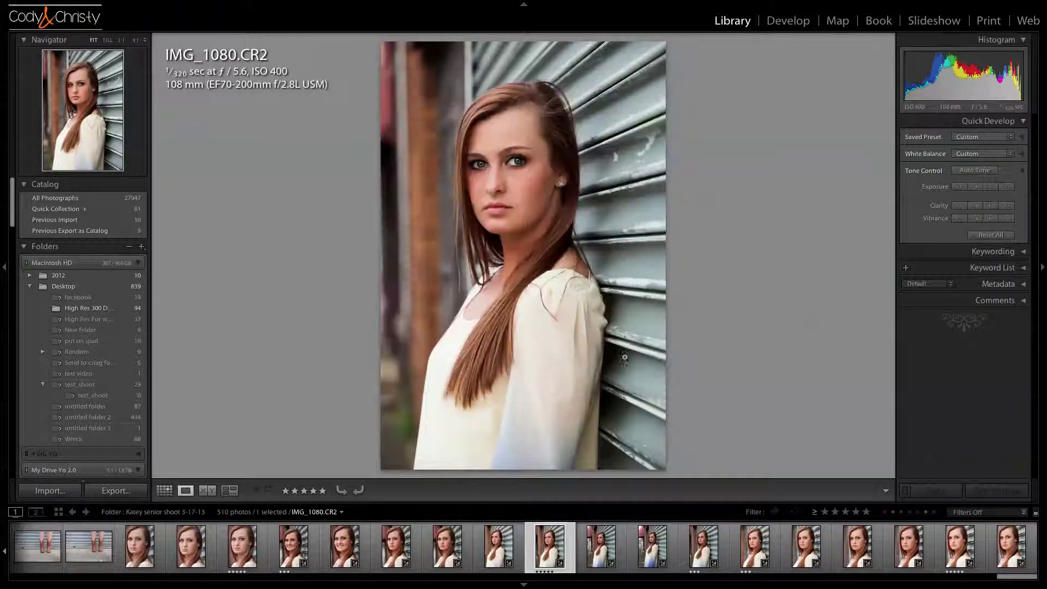
Step: Add the existing test shoot_12345 folder to the Lightroom catalog
{"action": "left_click", "coordinate": [141, 246]}
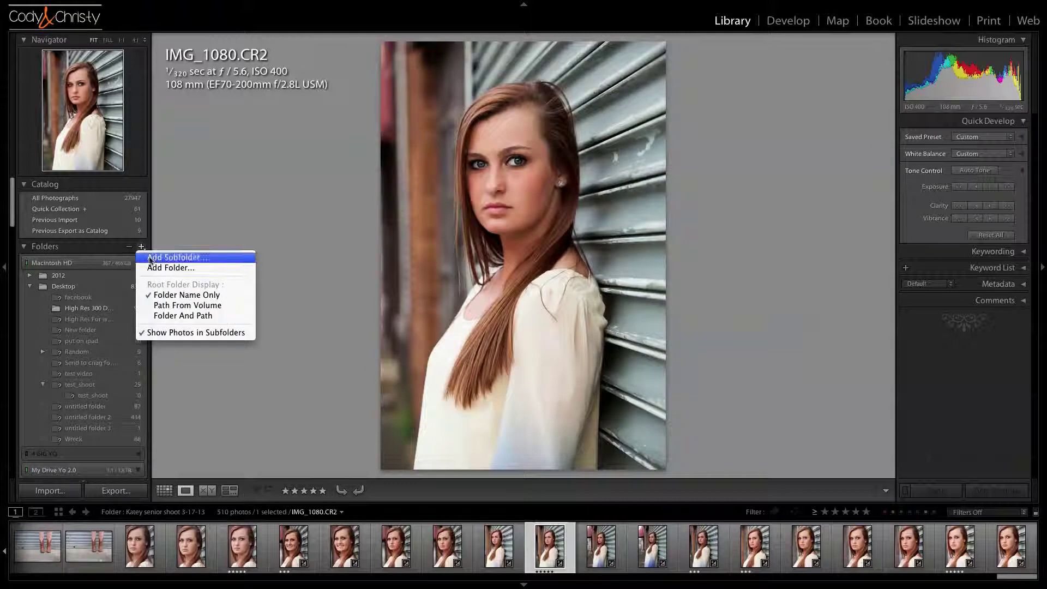
{"action": "left_click", "coordinate": [166, 268]}
{"action": "left_click", "coordinate": [487, 239]}
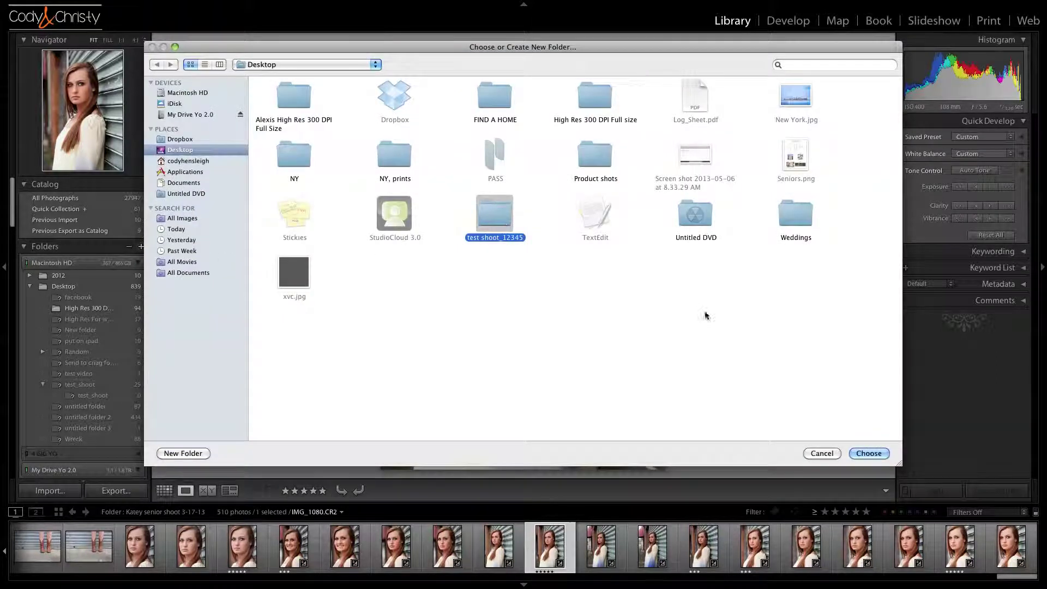
{"action": "left_click", "coordinate": [868, 453]}
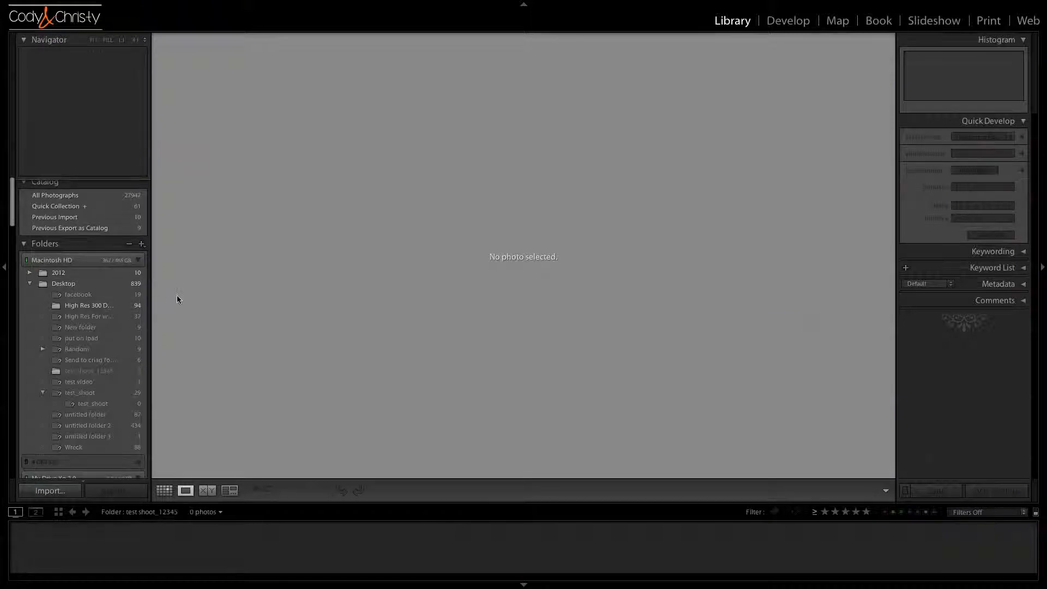
Step: Switch on Auto Import from the File menu, then open the Lightroom menu
{"action": "left_click", "coordinate": [86, 6]}
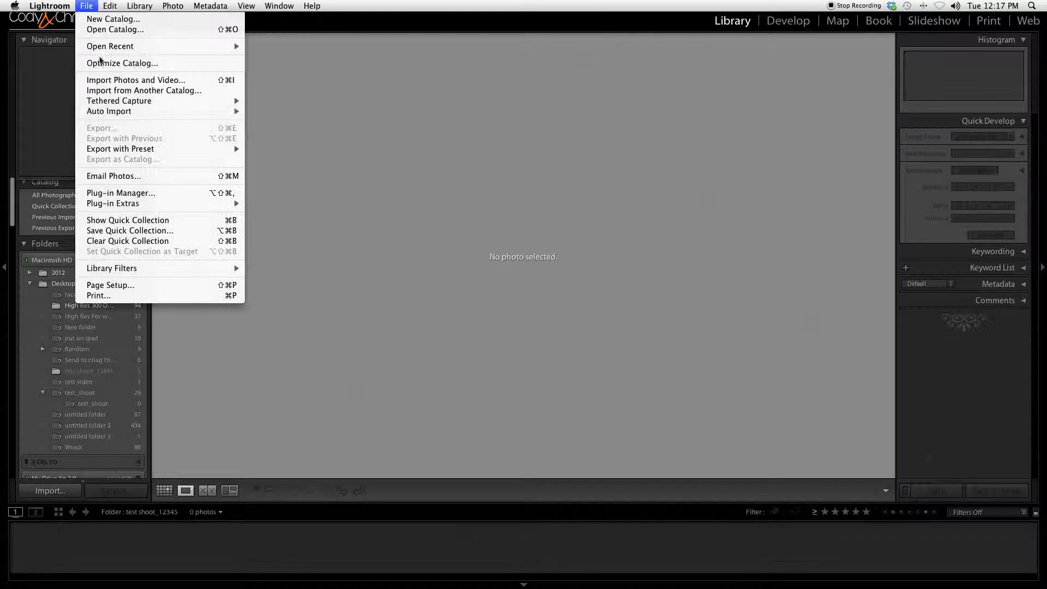
{"action": "mouse_move", "coordinate": [112, 112]}
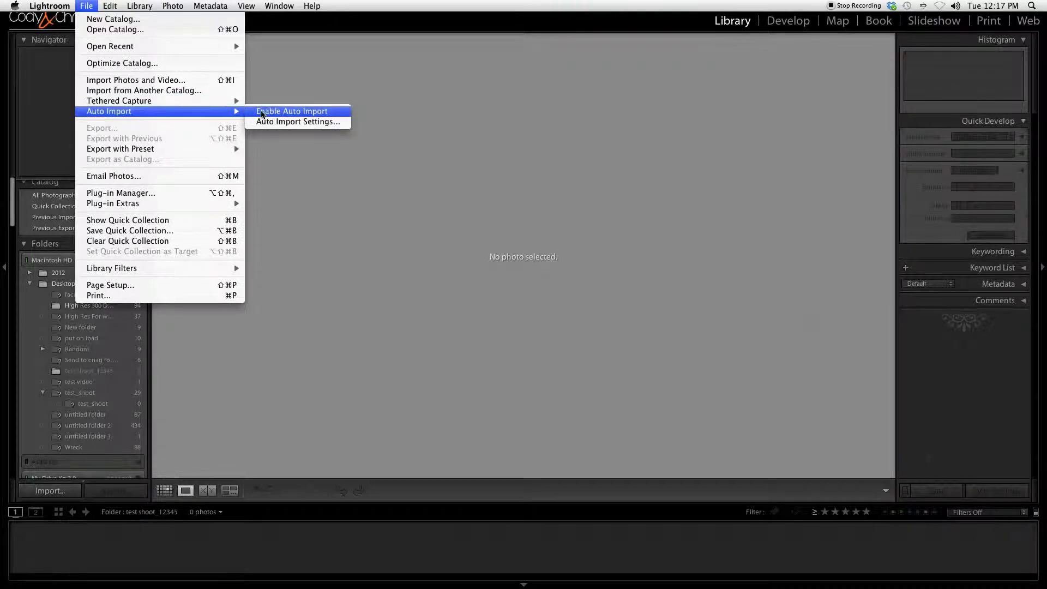
{"action": "left_click", "coordinate": [263, 112]}
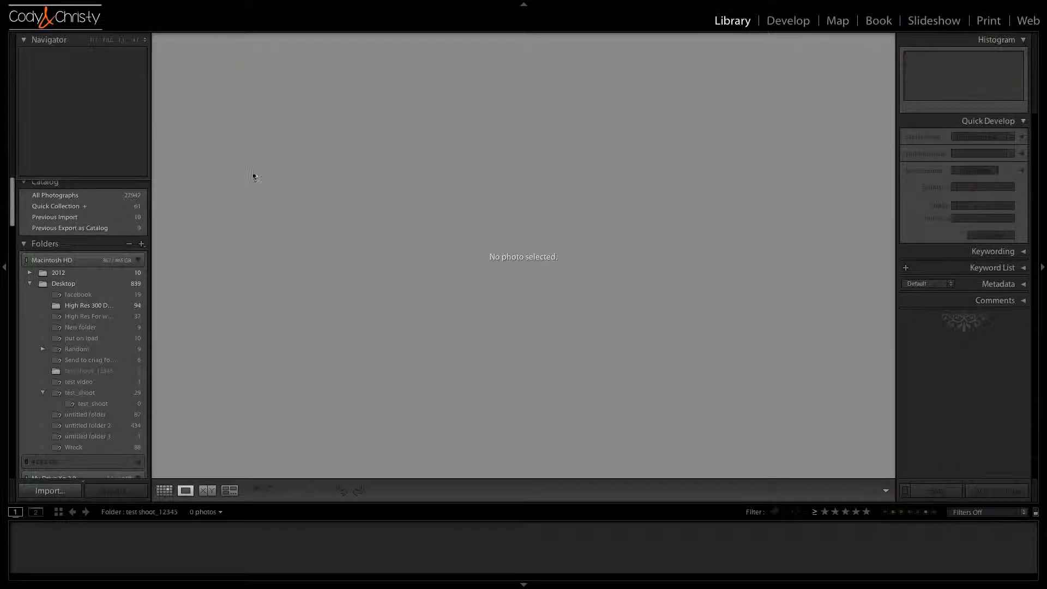
{"action": "scroll", "coordinate": [136, 260], "scroll_direction": "down", "scroll_amount": 1}
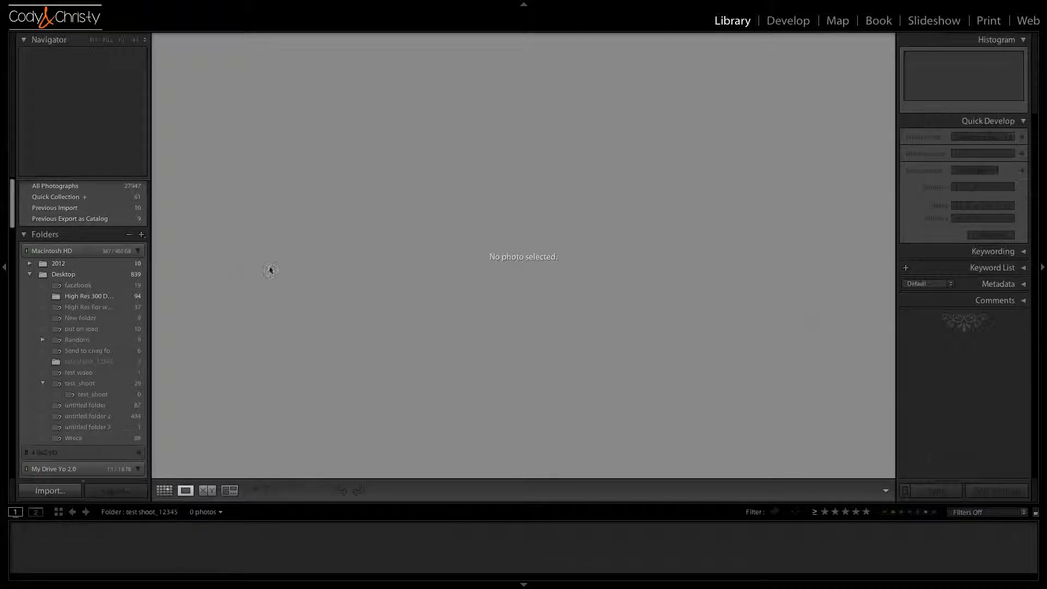
{"action": "left_click", "coordinate": [49, 5]}
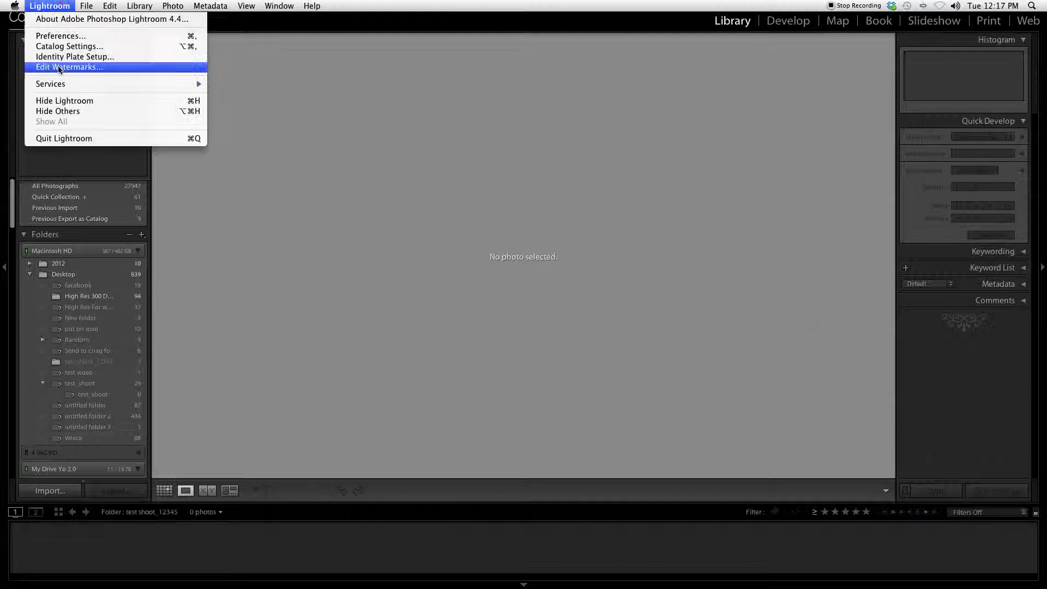
Step: Hide Lightroom and close the empty Quick Preview window in EOS Utility
{"action": "left_click", "coordinate": [49, 100]}
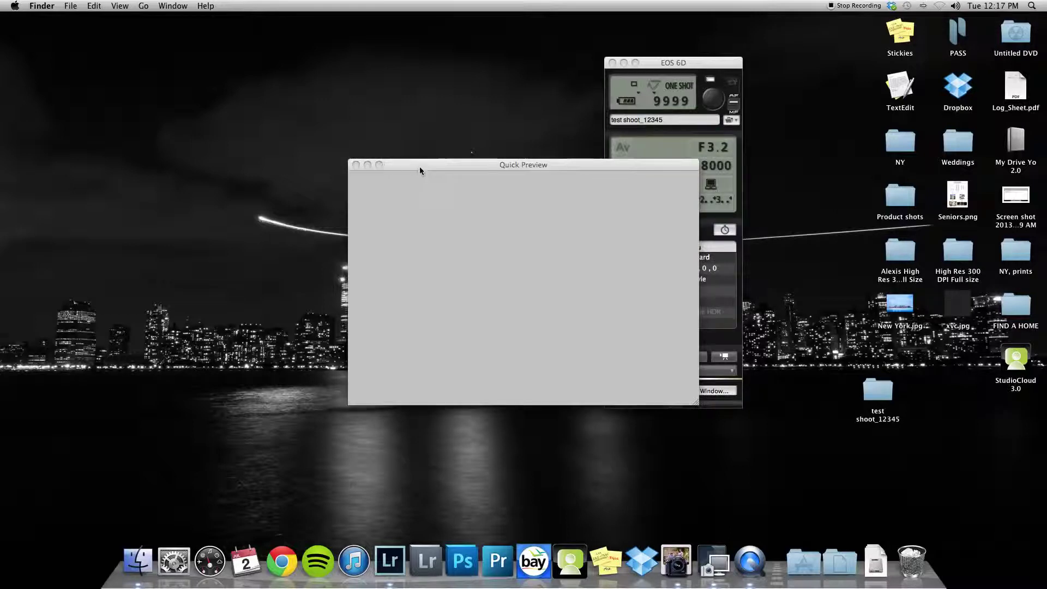
{"action": "left_click", "coordinate": [355, 166]}
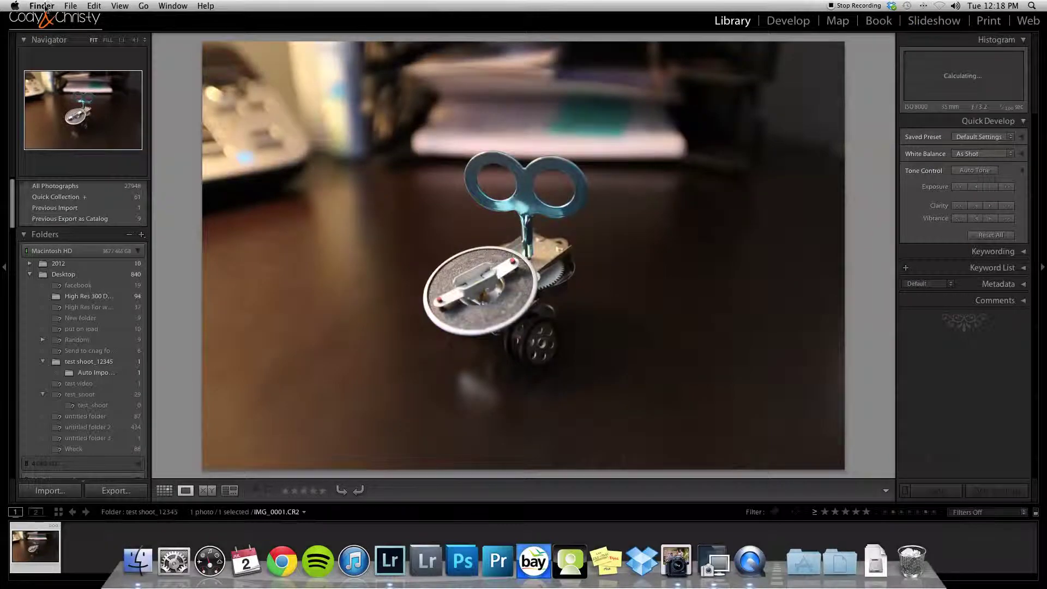
Step: Return to Lightroom and let test shoot_12345 auto-import up to five wind-up toy photos
{"action": "left_click", "coordinate": [191, 28]}
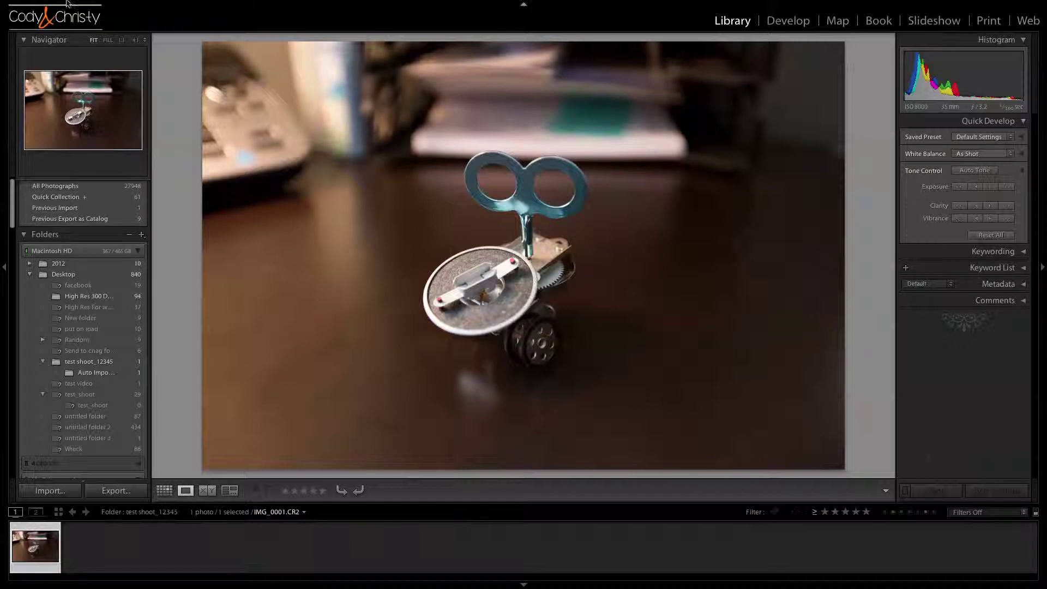
{"action": "left_click", "coordinate": [86, 6]}
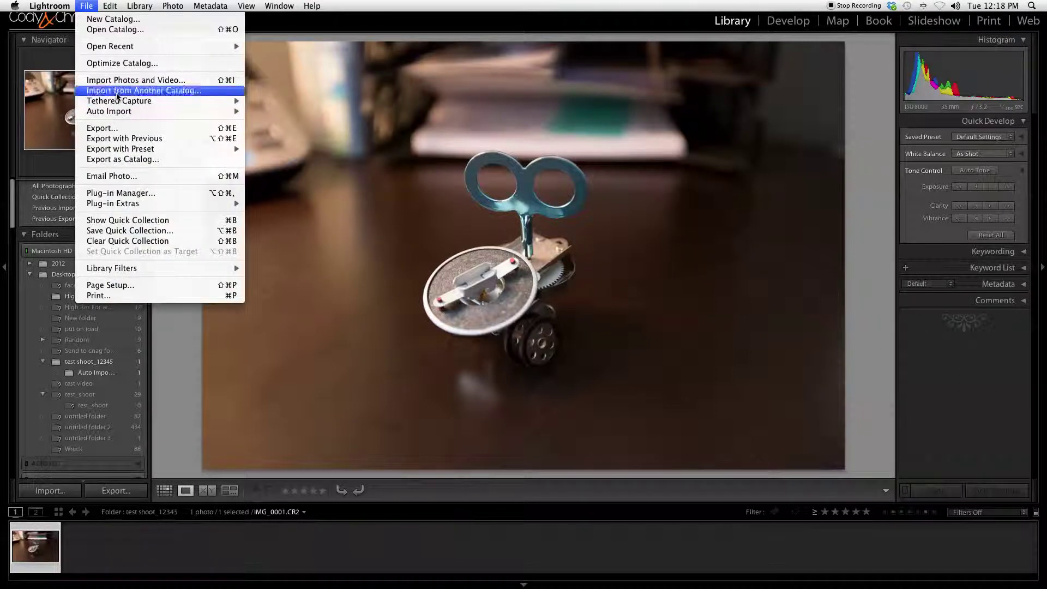
{"action": "mouse_move", "coordinate": [219, 111]}
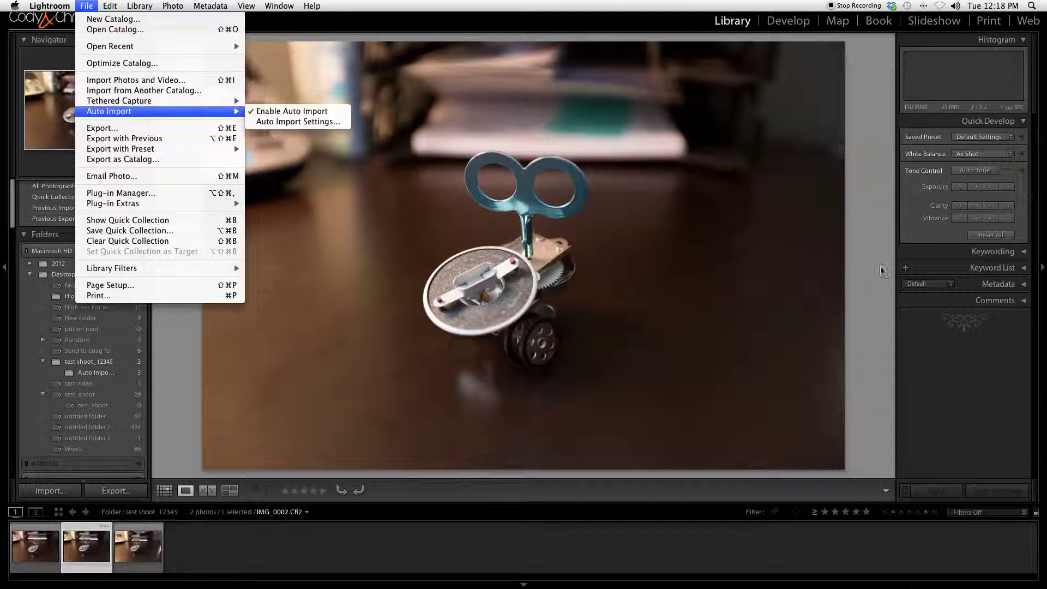
{"action": "left_click", "coordinate": [267, 112]}
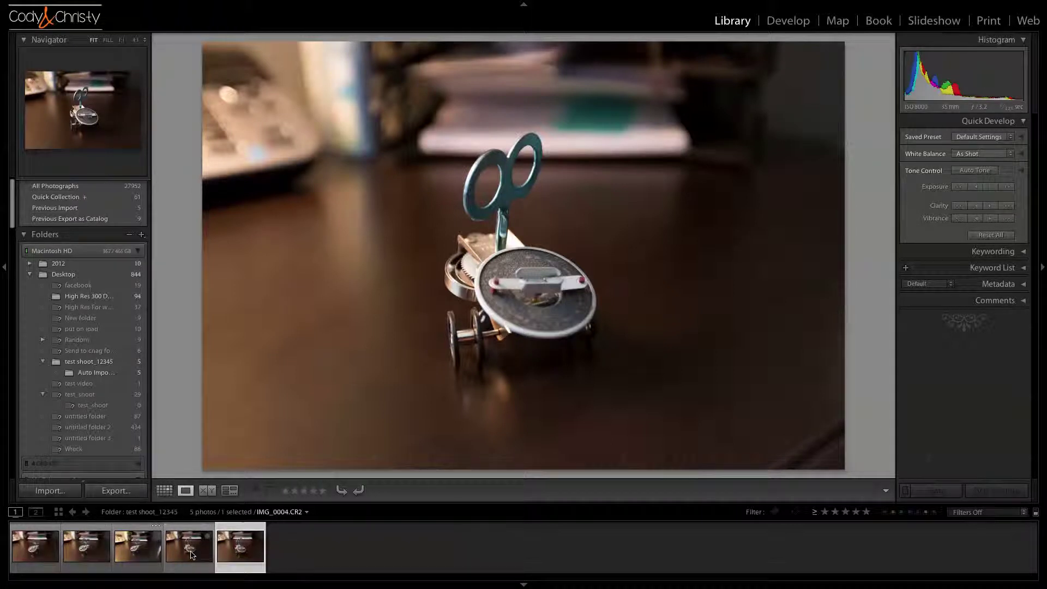
Step: Open and close the File > Tethered Capture submenu, leaving the five toy shots on view
{"action": "left_click", "coordinate": [88, 6]}
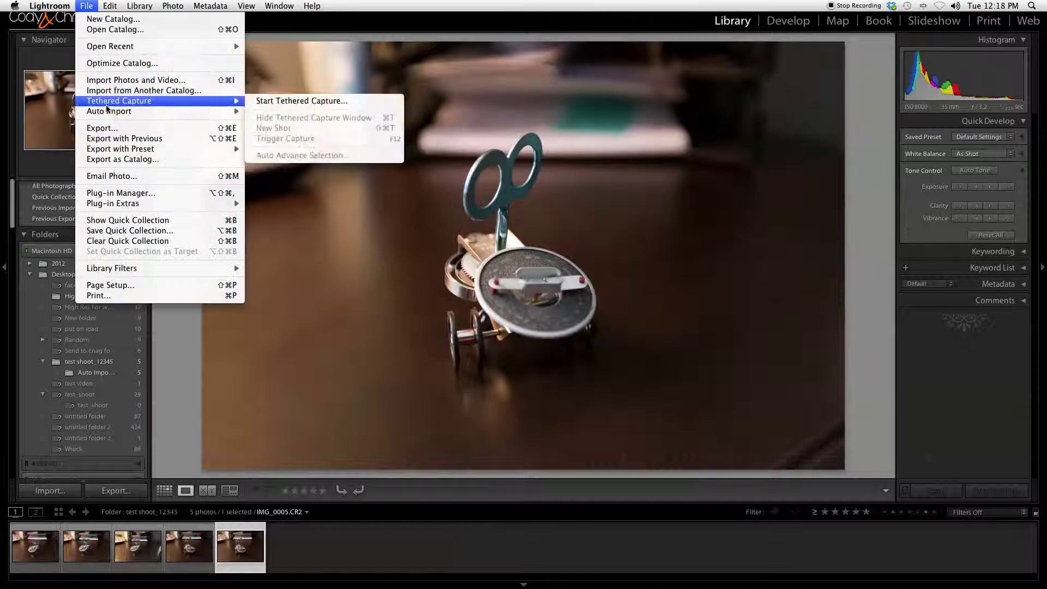
{"action": "mouse_move", "coordinate": [117, 103]}
{"action": "left_click", "coordinate": [876, 214]}
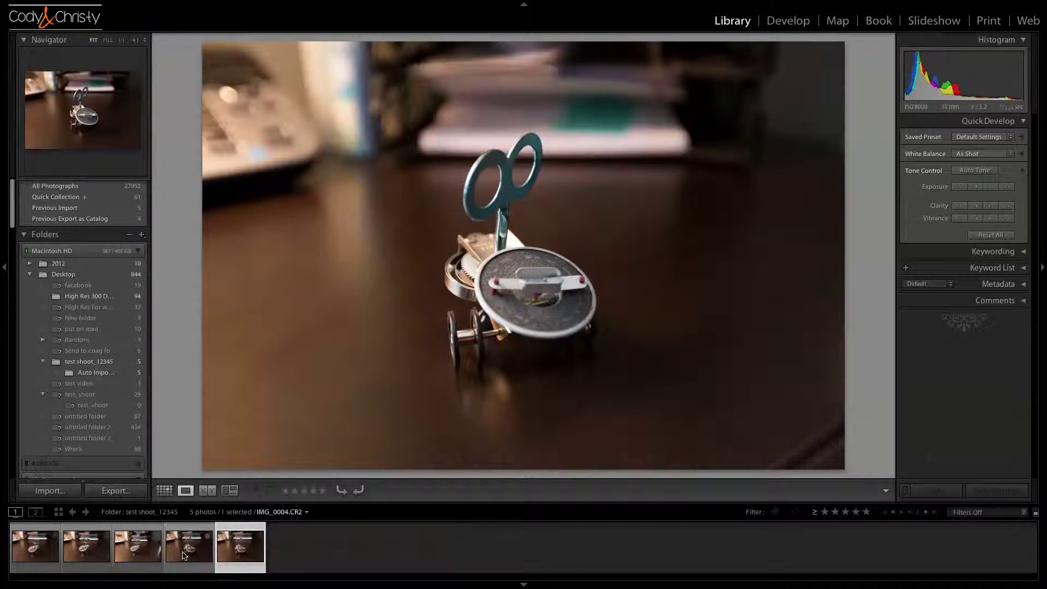
Step: Uncheck Enable Auto Import under File > Auto Import
{"action": "mouse_move", "coordinate": [150, 5]}
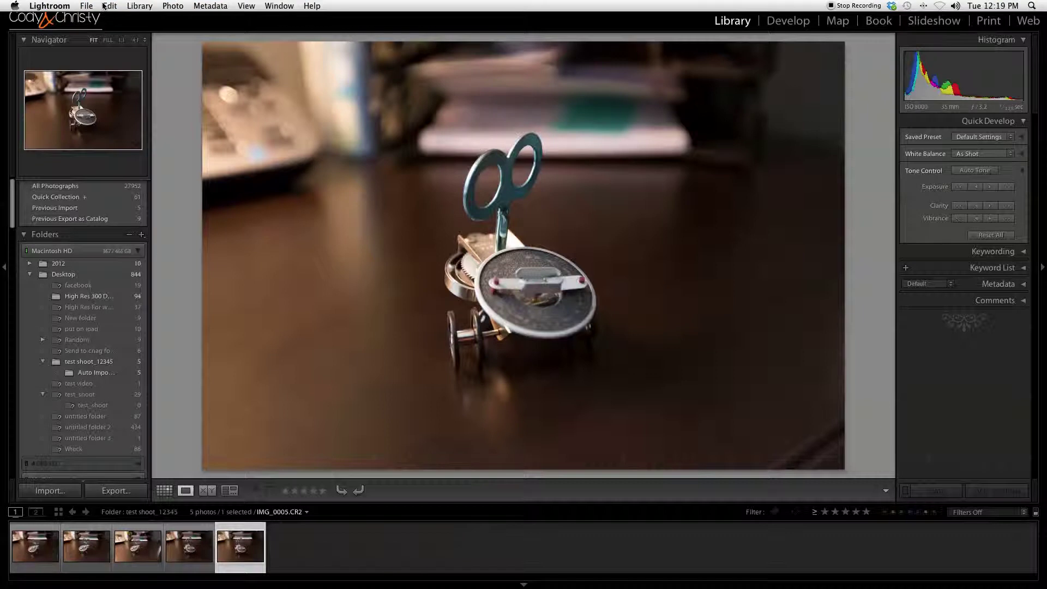
{"action": "left_click", "coordinate": [86, 6]}
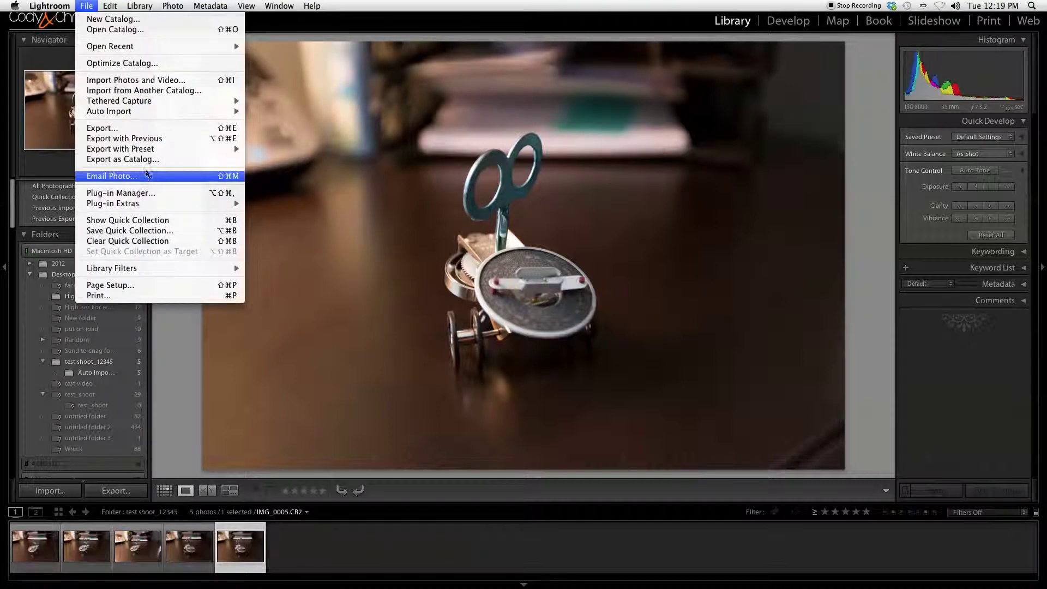
{"action": "mouse_move", "coordinate": [147, 112]}
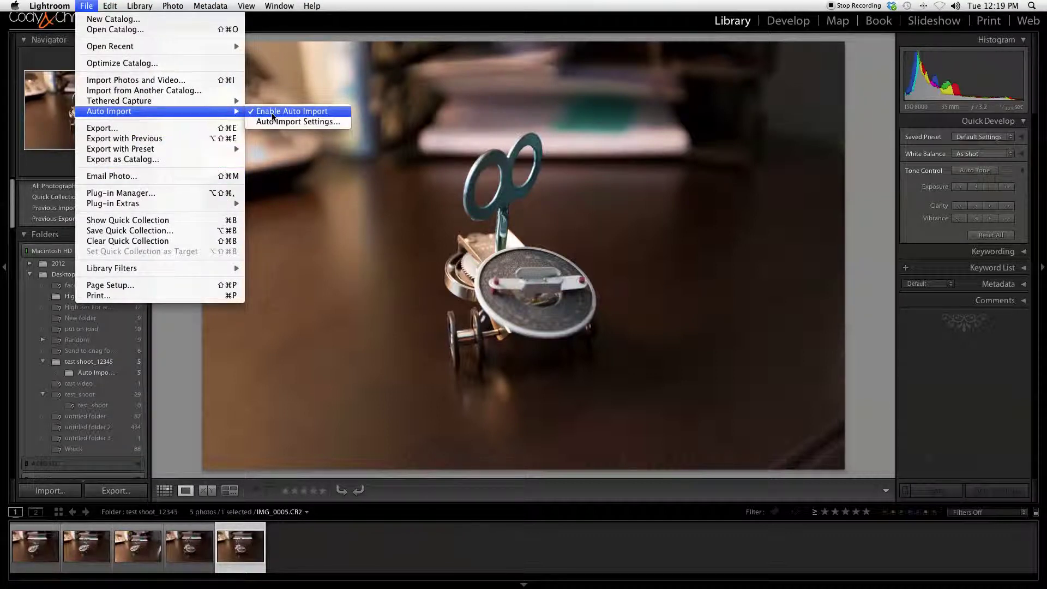
{"action": "left_click", "coordinate": [272, 115]}
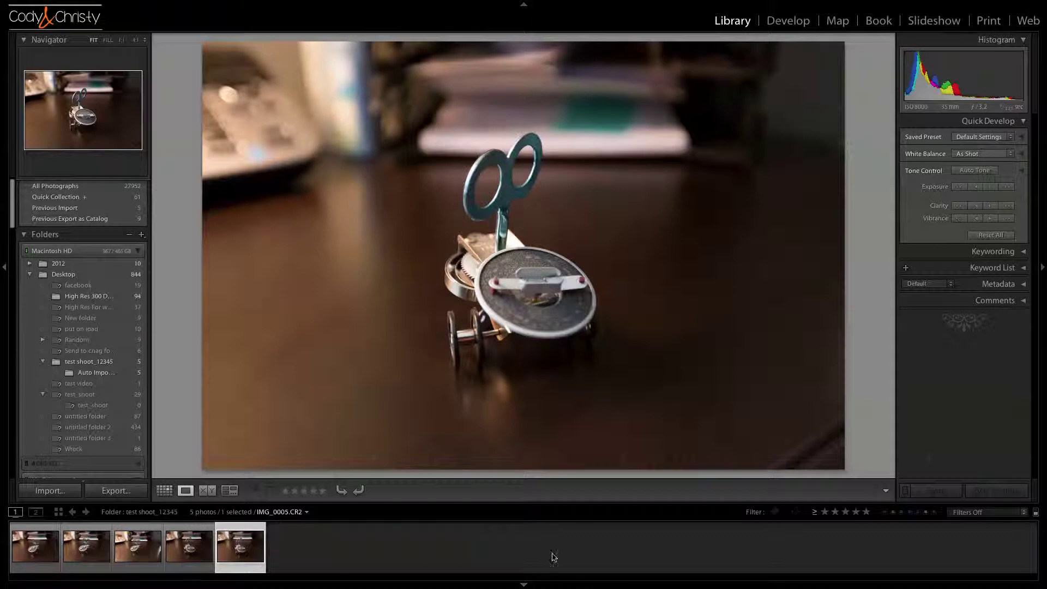
Step: Hide Lightroom and close the Quick Preview of IMG_0009.CR2 to reveal the desktop
{"action": "left_click", "coordinate": [48, 5]}
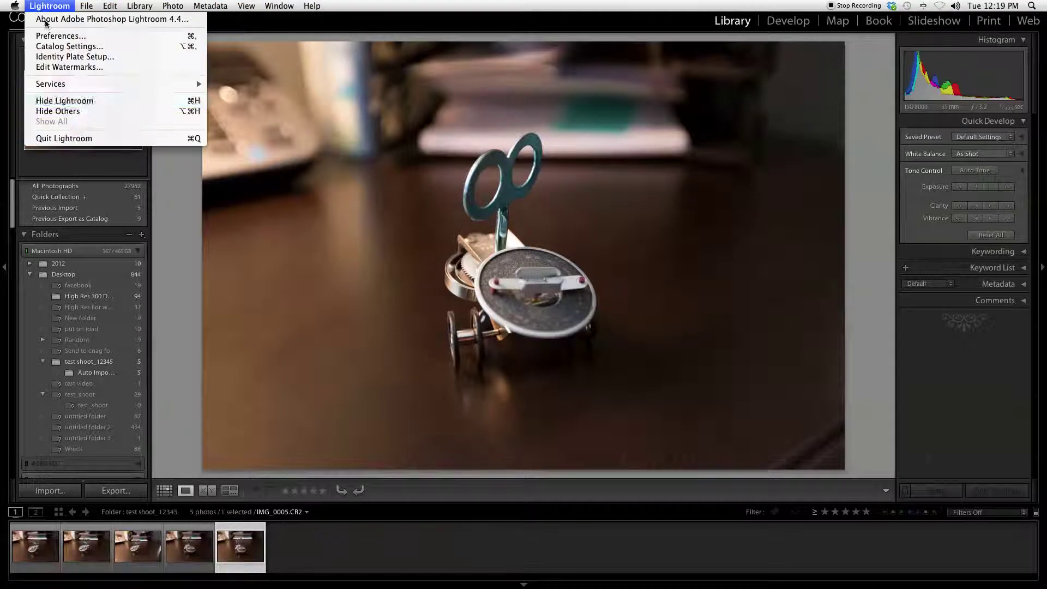
{"action": "left_click", "coordinate": [47, 100]}
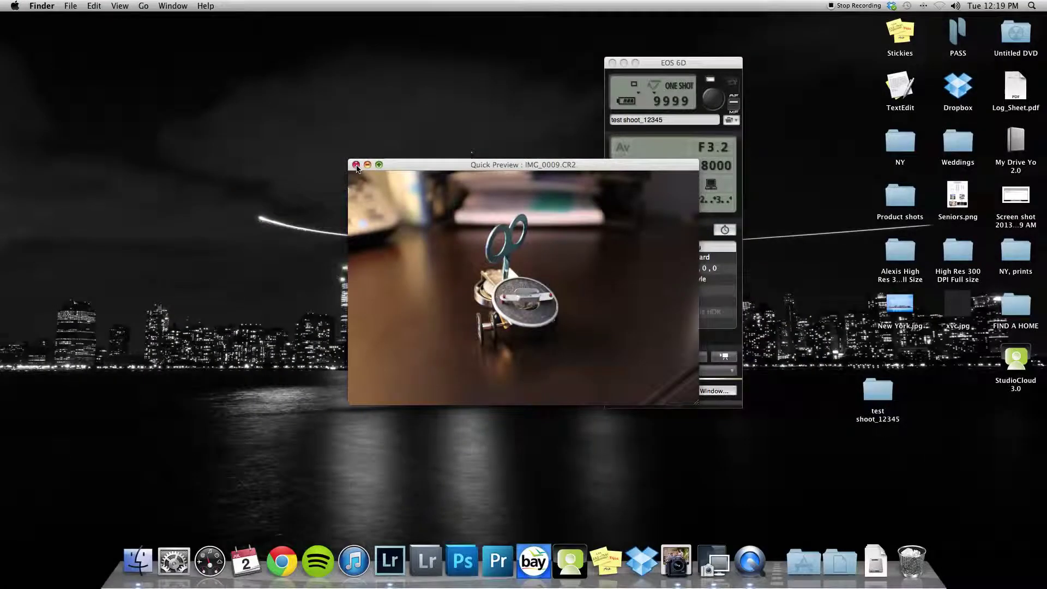
{"action": "left_click", "coordinate": [356, 165]}
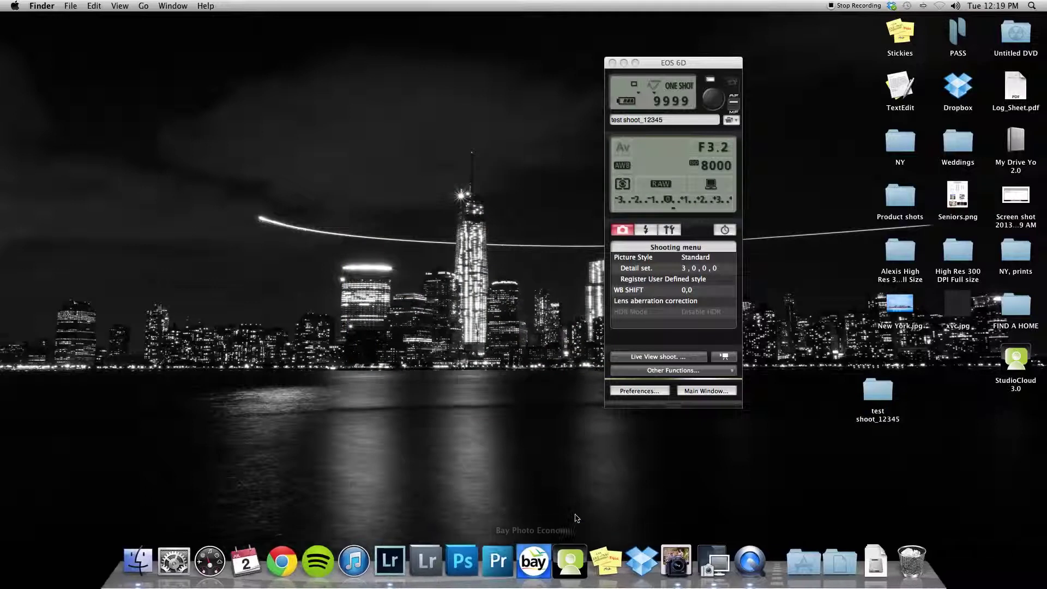
Step: Inspect test shoot_12345 and its Auto Imported Photos subfolder, then close the folder window
{"action": "double_click", "coordinate": [878, 392]}
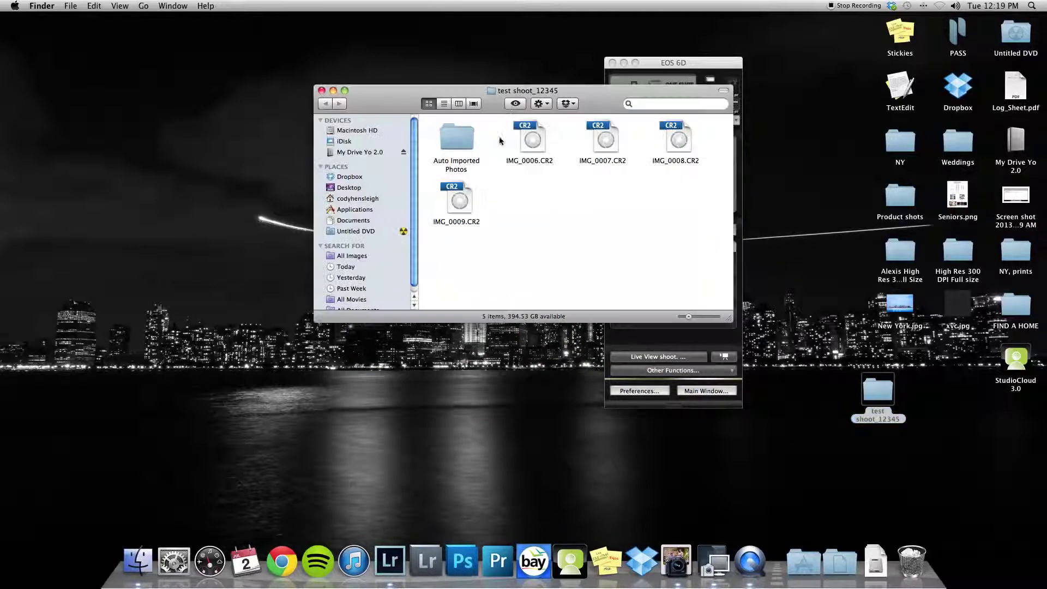
{"action": "double_click", "coordinate": [460, 141]}
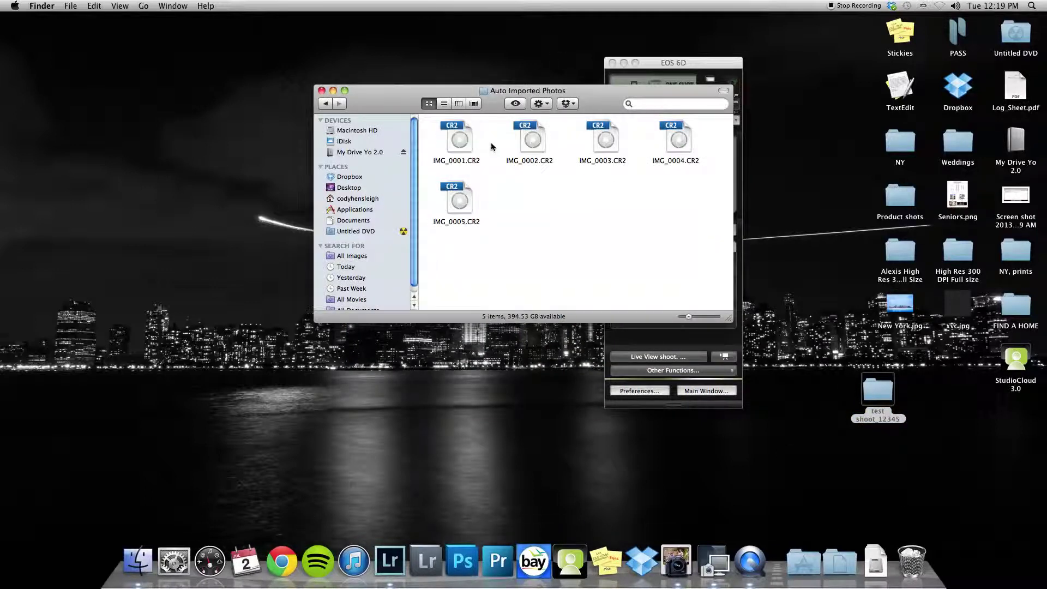
{"action": "left_click", "coordinate": [326, 103]}
{"action": "left_click", "coordinate": [321, 90]}
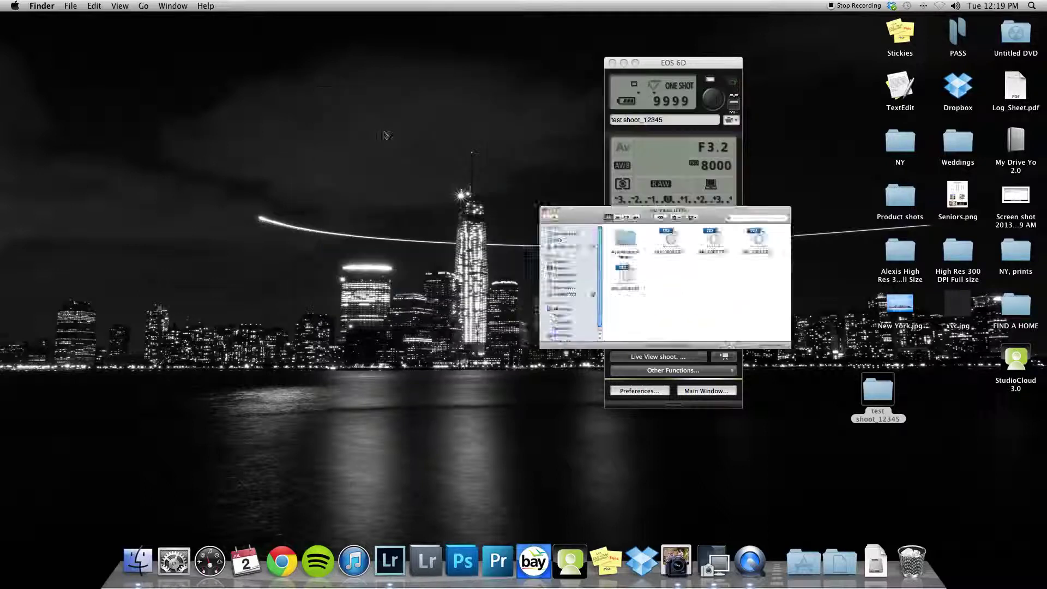
Step: Bring Lightroom 4 forward, select IMG_0003.CR2, and turn on Enable Auto Import
{"action": "left_click", "coordinate": [391, 556]}
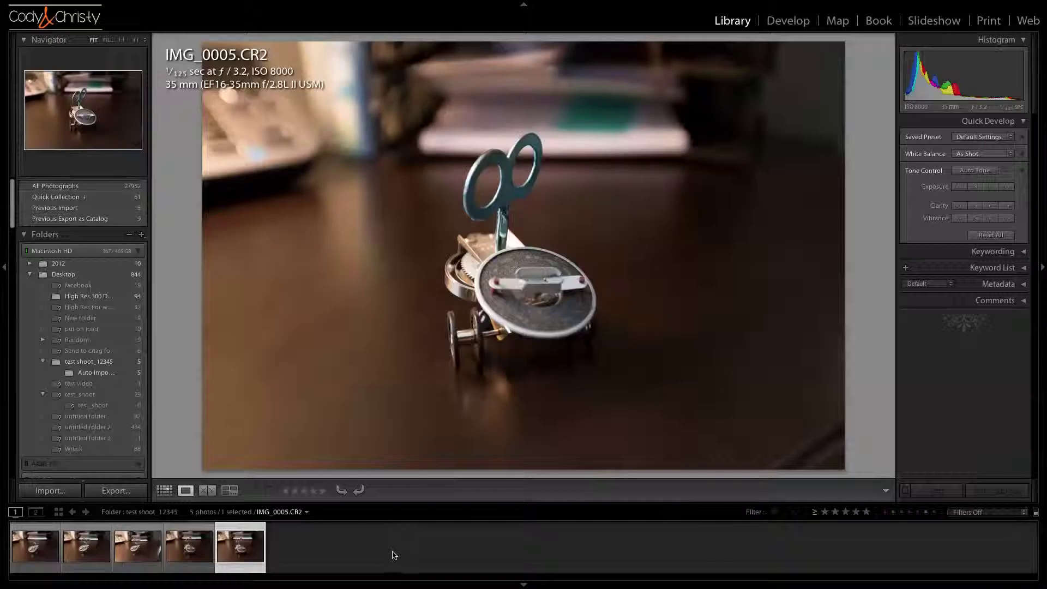
{"action": "left_click", "coordinate": [136, 554]}
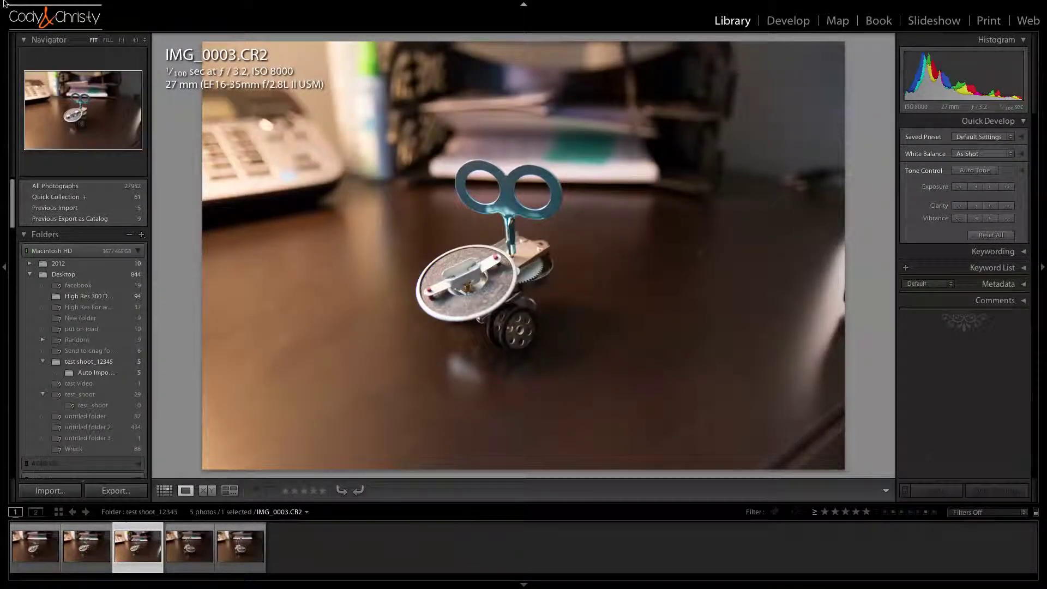
{"action": "left_click", "coordinate": [85, 6]}
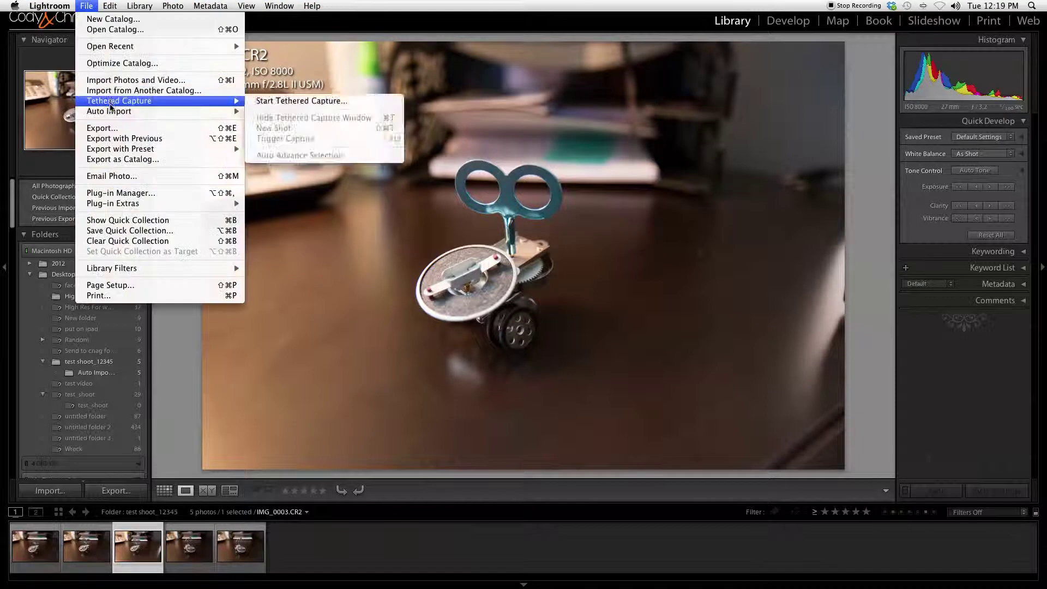
{"action": "mouse_move", "coordinate": [218, 111]}
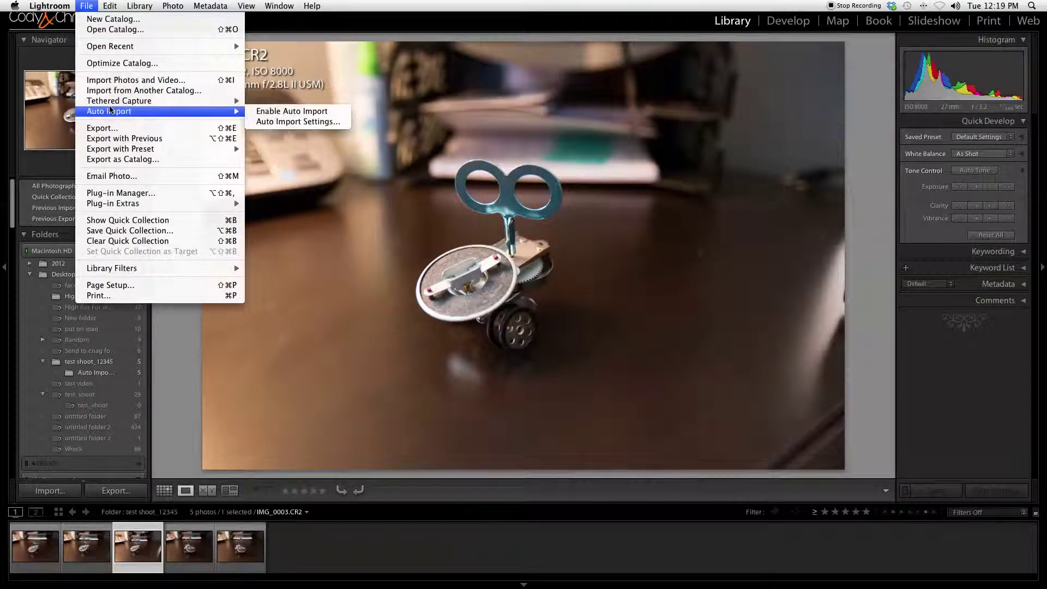
{"action": "left_click", "coordinate": [259, 113]}
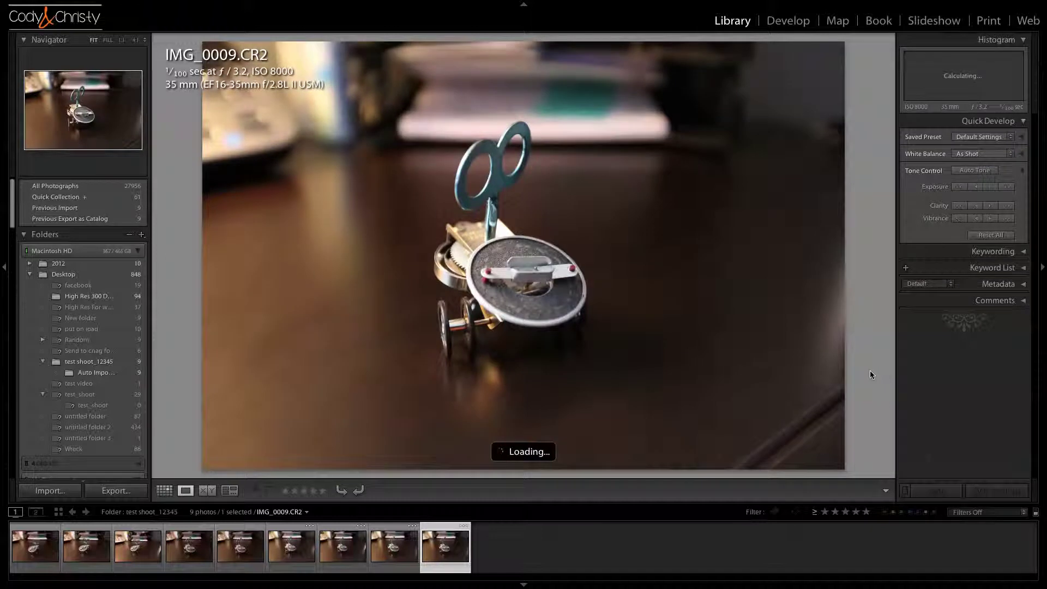
Step: Quit Lightroom and choose Skip this time for the catalog backup
{"action": "left_click", "coordinate": [49, 5]}
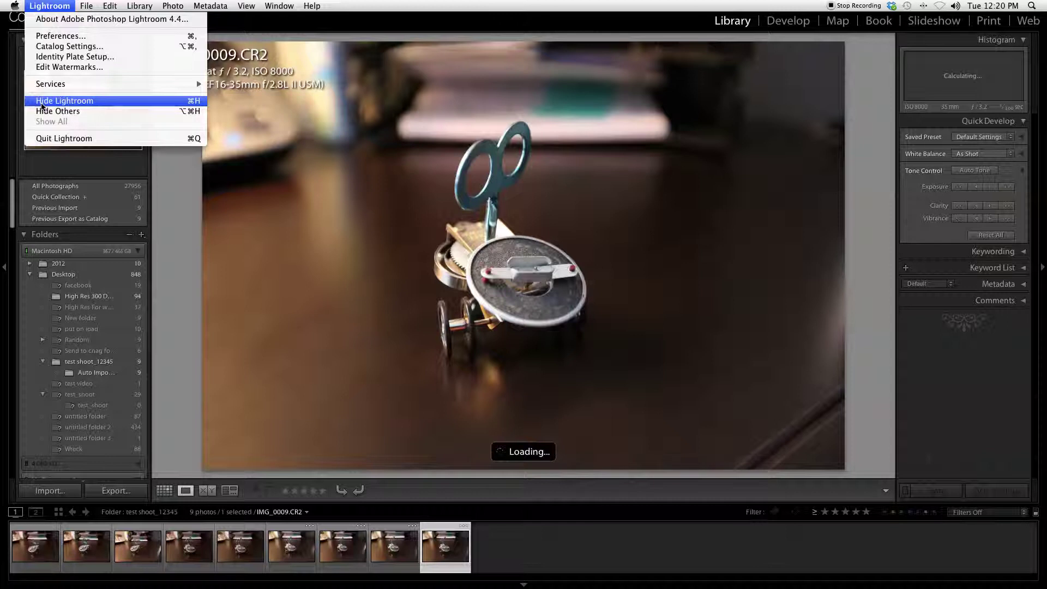
{"action": "left_click", "coordinate": [856, 254]}
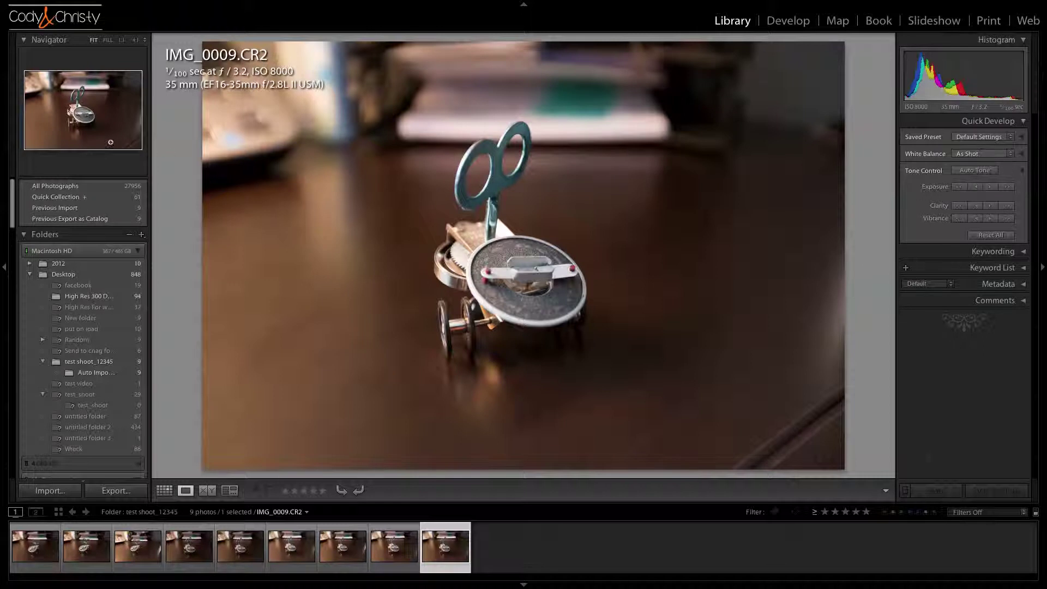
{"action": "mouse_move", "coordinate": [31, 3]}
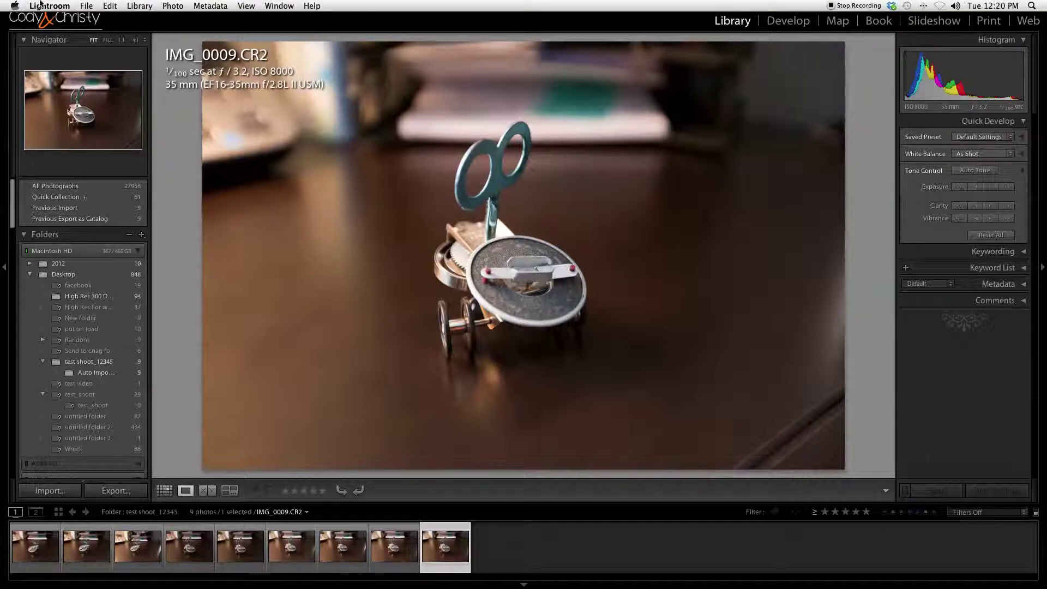
{"action": "left_click", "coordinate": [44, 5]}
{"action": "left_click", "coordinate": [43, 138]}
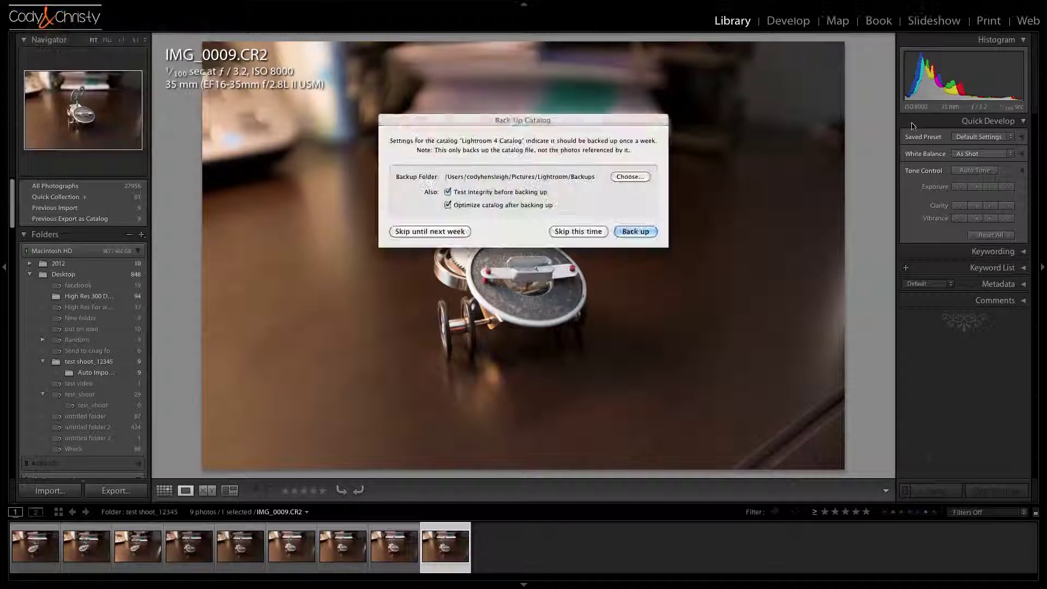
{"action": "left_click", "coordinate": [562, 232]}
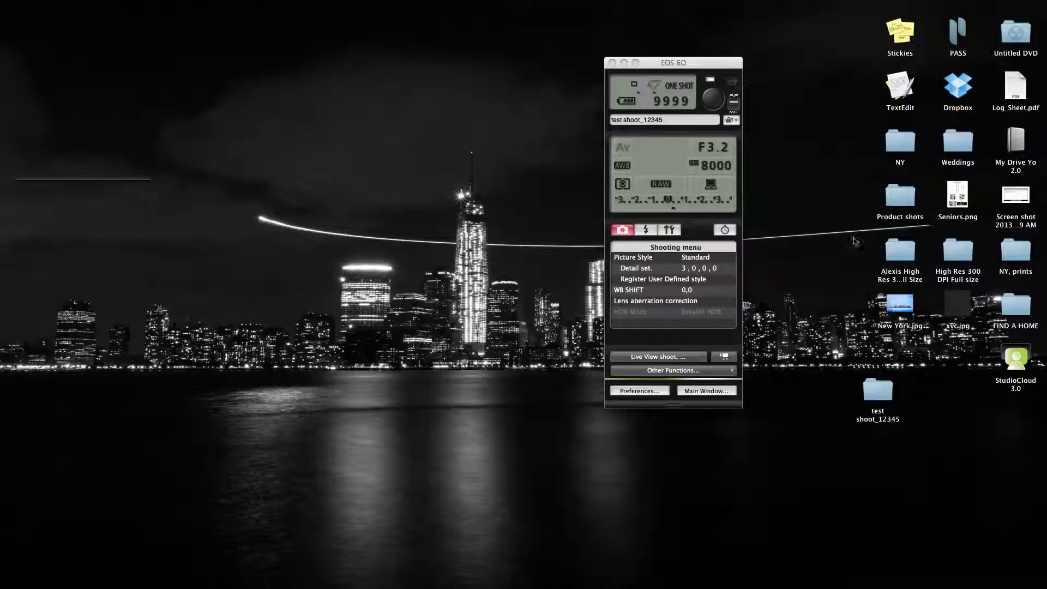